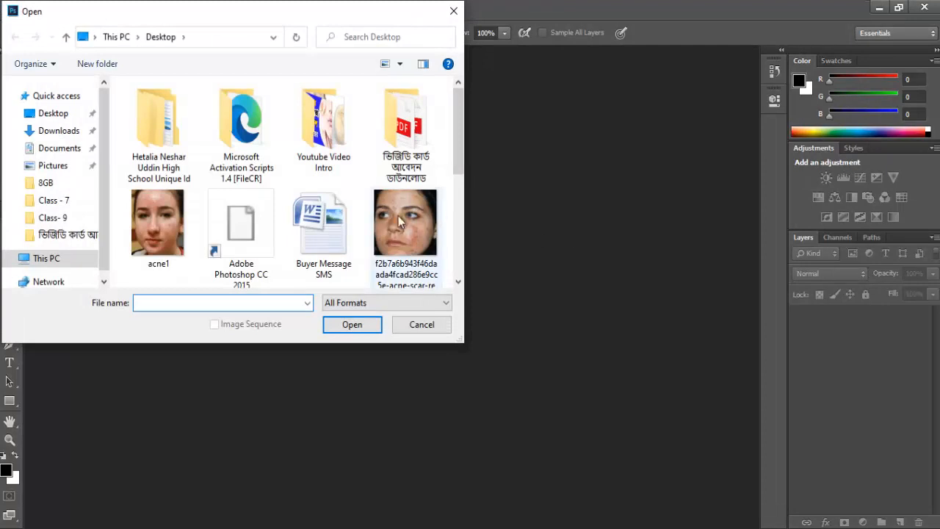
Open the acne1 portrait photo and enlarge it to 50% to show the face.
double_click(163, 225)
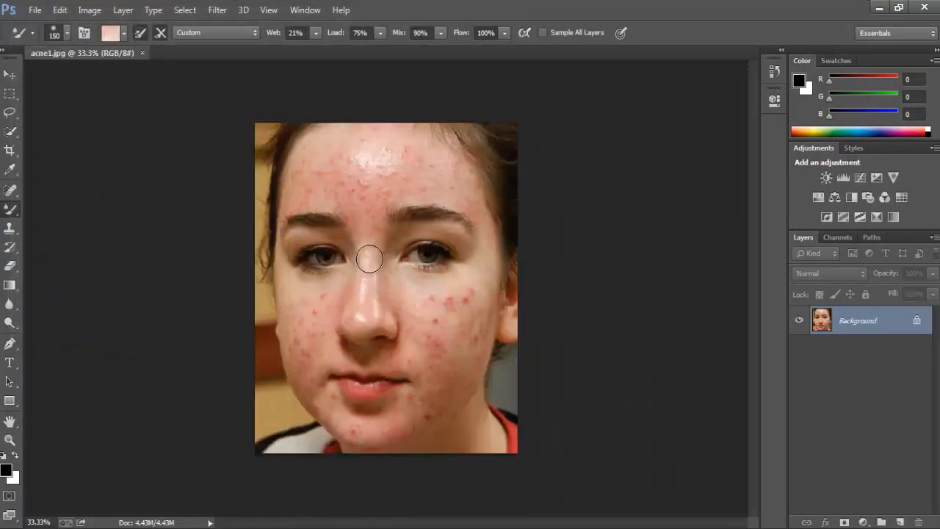
key(ctrl+plus)
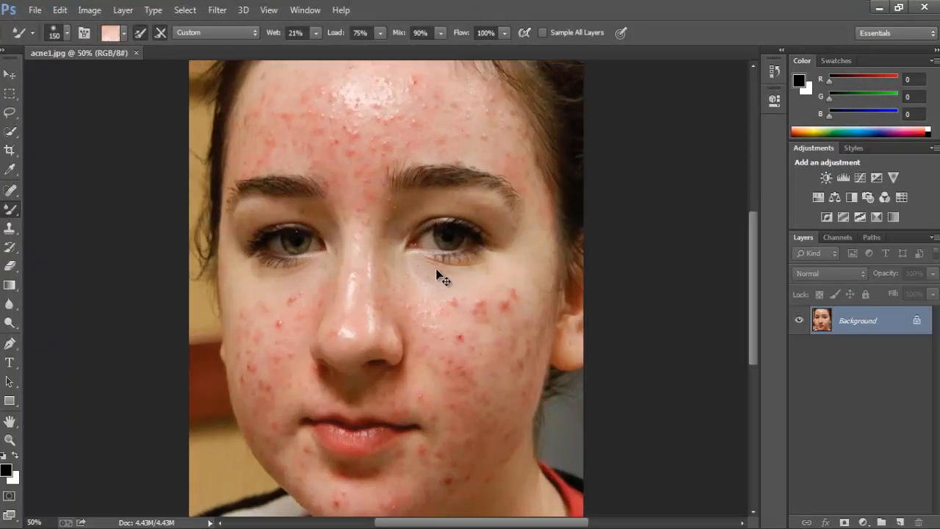
key(v)
scroll(82, 265, up, 2)
scroll(81, 257, up, 4)
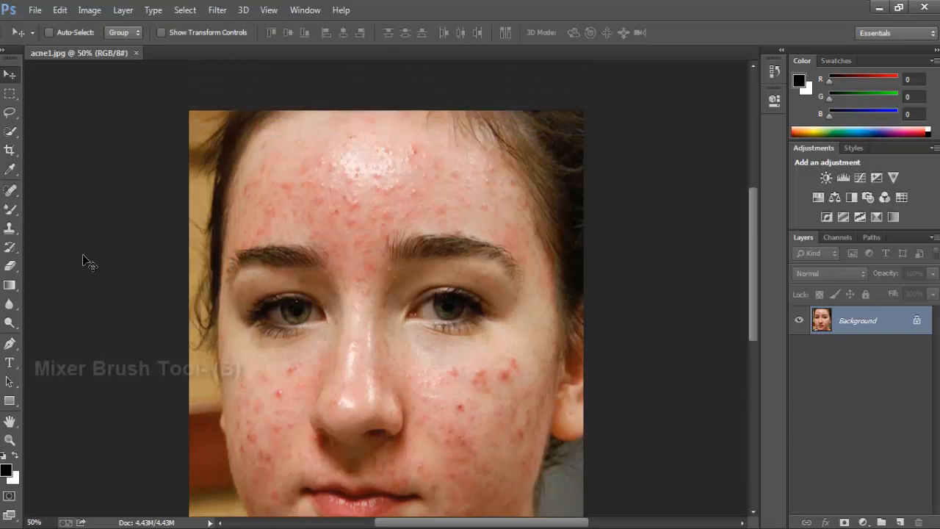
Choose the Mixer Brush Tool for the skin retouching.
scroll(83, 255, down, 5)
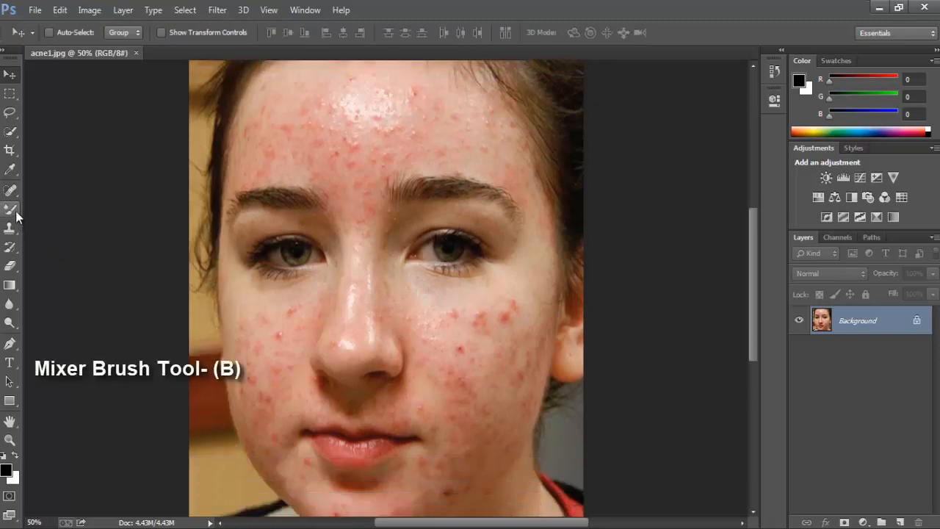
drag(16, 215, 32, 217)
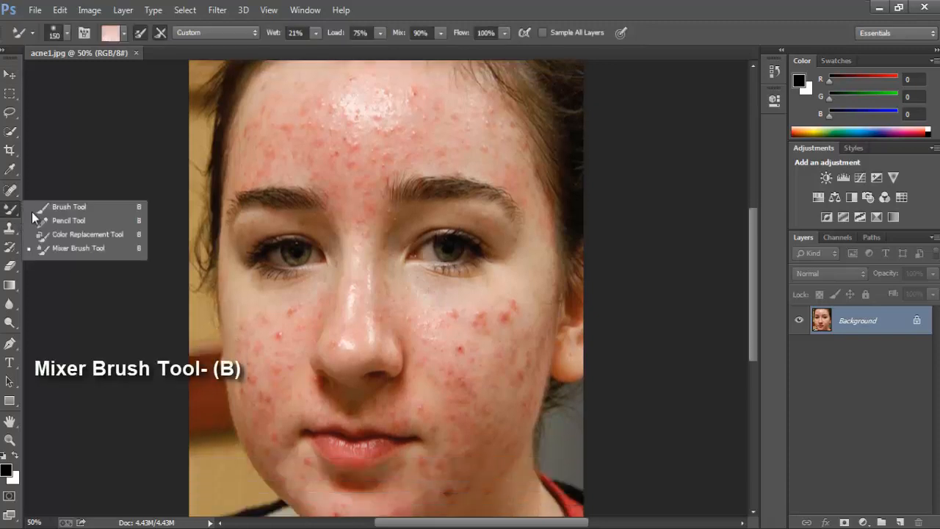
click(88, 247)
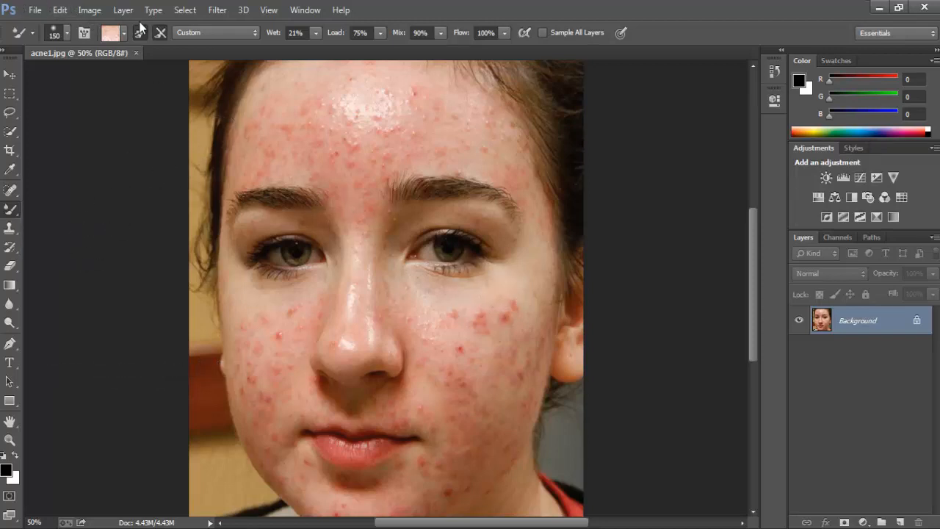
Duplicate the Background layer with Layer Via Copy and keep the copy selected.
click(123, 10)
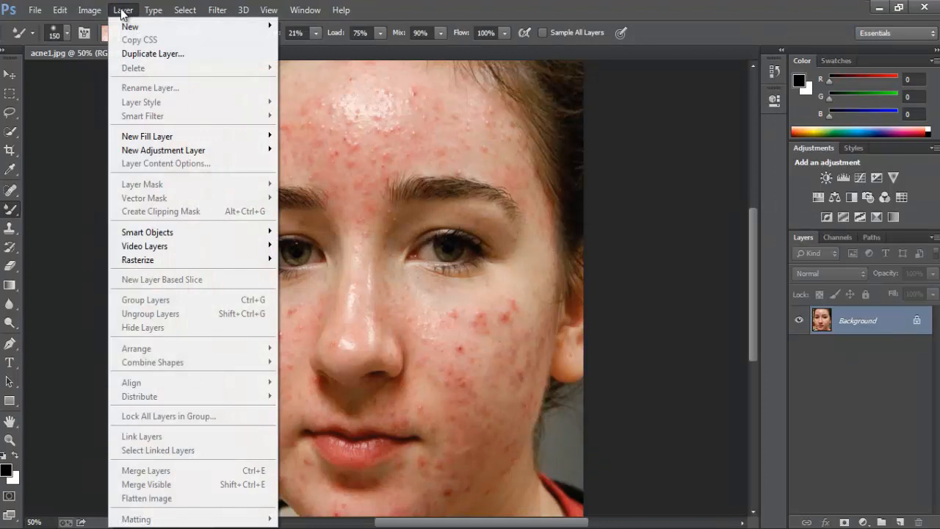
mouse_move(161, 27)
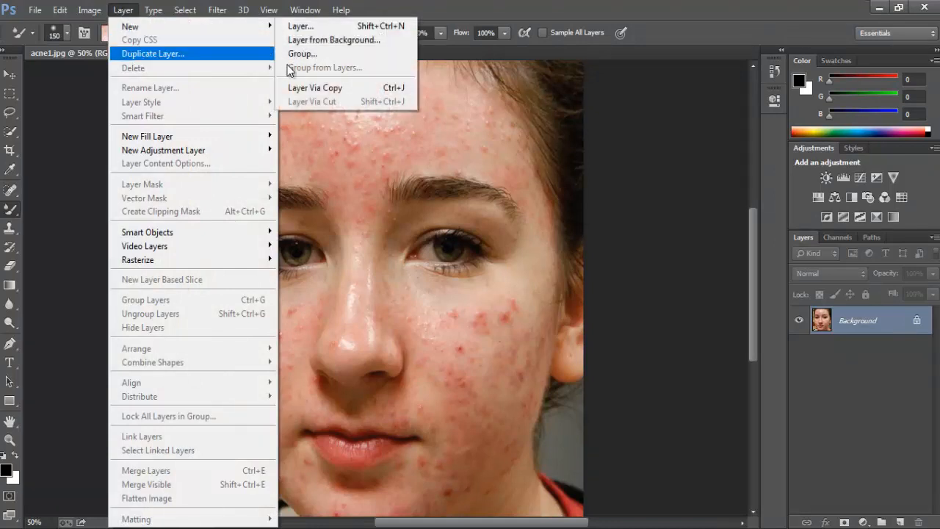
click(356, 87)
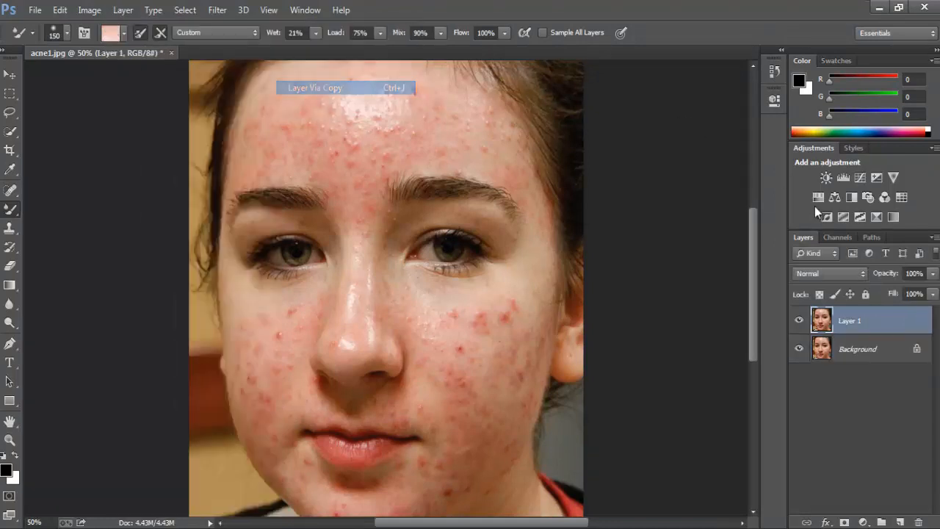
click(874, 351)
click(859, 320)
Set the Mixer Brush's Wet value to 19%.
scroll(459, 269, up, 2)
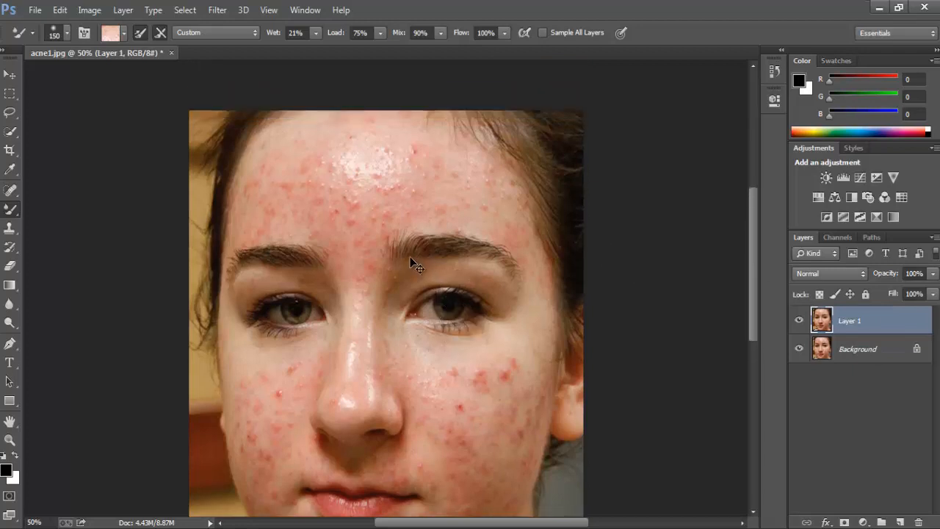
scroll(414, 264, up, 1)
scroll(396, 251, up, 1)
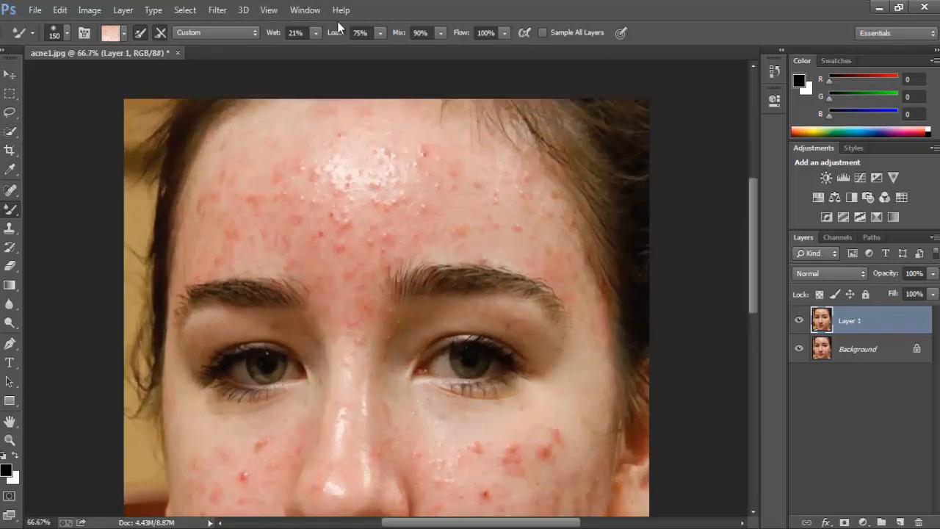
click(316, 33)
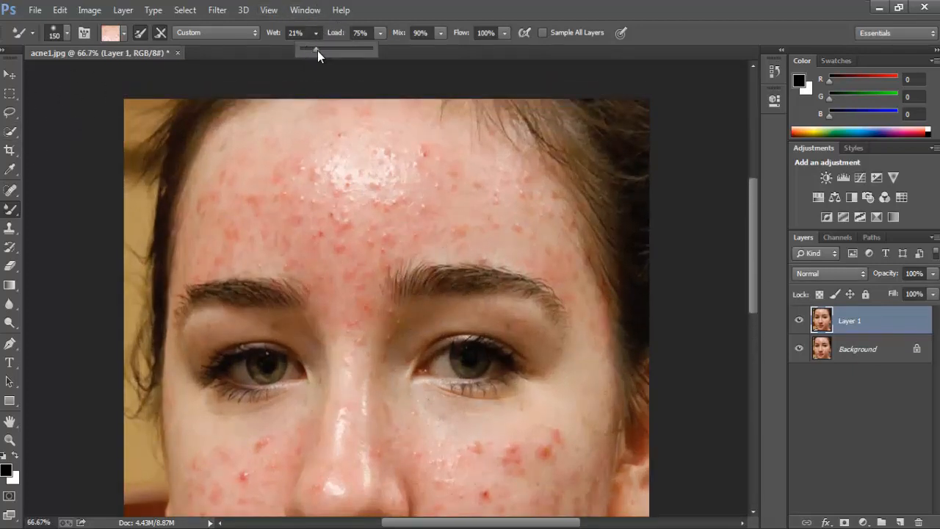
drag(317, 51, 315, 50)
click(366, 33)
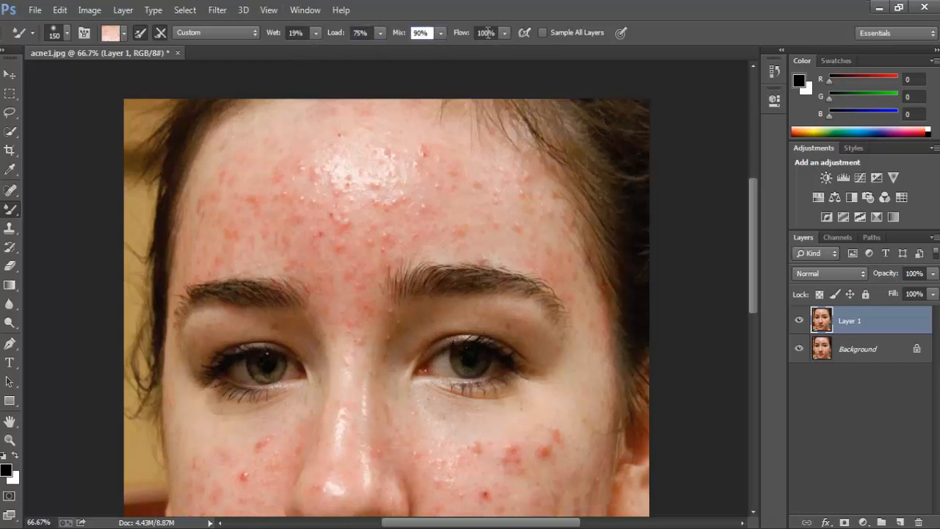
key(Return)
Reduce the brush size to 100 and blend away the blemishes across the forehead and between the eyebrows.
scroll(436, 188, up, 2)
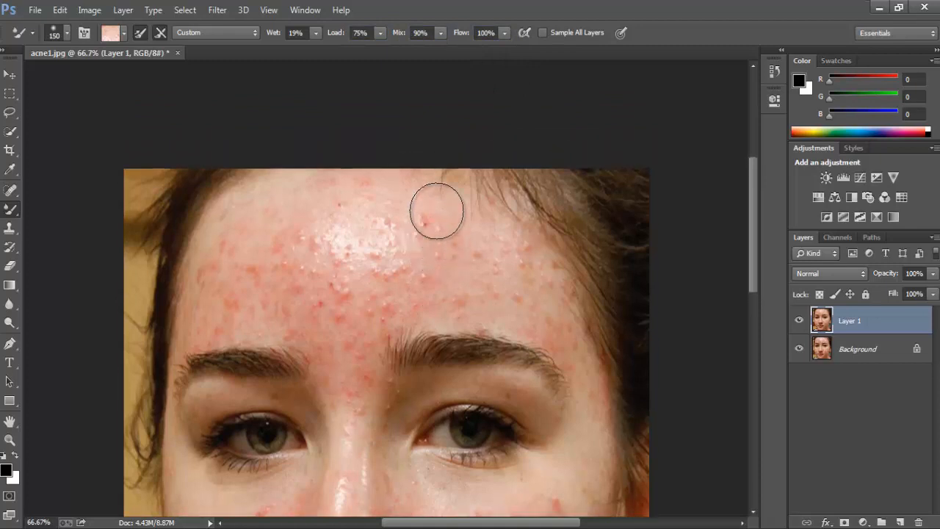
key(bracketleft)
key(bracketleft)
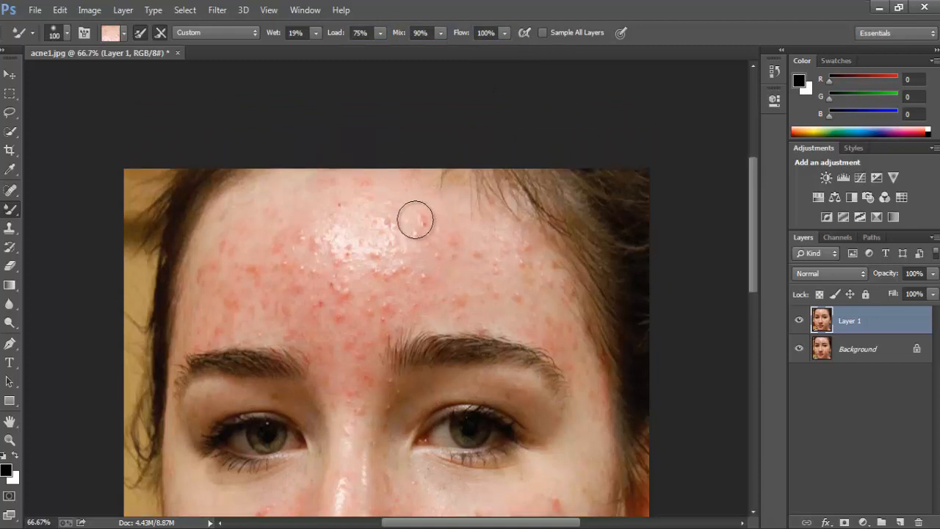
mouse_move(432, 233)
mouse_down()
mouse_move(356, 195)
mouse_move(317, 209)
mouse_move(368, 175)
mouse_move(383, 181)
mouse_move(299, 187)
mouse_move(373, 209)
mouse_move(380, 227)
mouse_move(453, 234)
mouse_move(465, 245)
mouse_move(417, 192)
mouse_move(437, 182)
mouse_move(291, 184)
mouse_move(235, 217)
mouse_move(234, 206)
mouse_move(220, 230)
mouse_move(220, 287)
mouse_move(201, 254)
mouse_up()
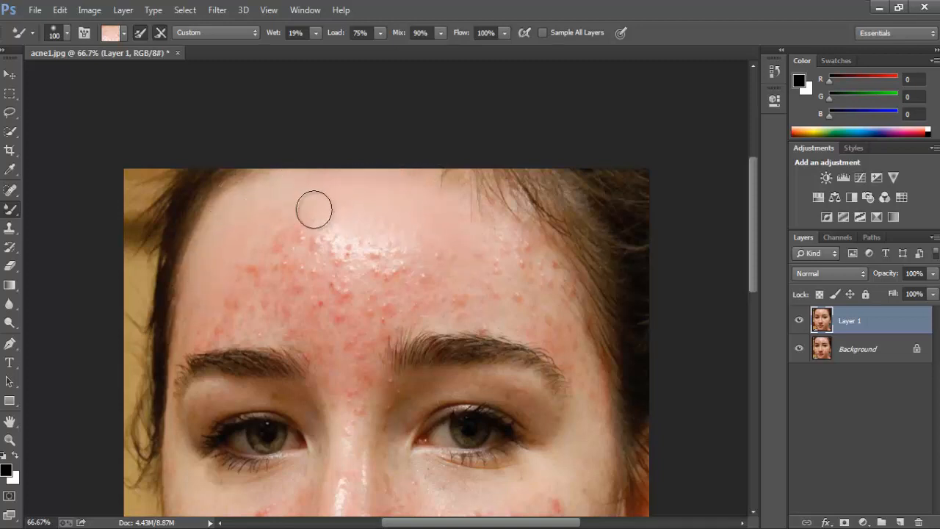
mouse_move(313, 210)
mouse_down()
mouse_move(223, 276)
mouse_move(279, 219)
mouse_move(237, 283)
mouse_move(333, 231)
mouse_move(292, 240)
mouse_move(257, 284)
mouse_move(332, 236)
mouse_move(296, 254)
mouse_move(296, 265)
mouse_move(359, 255)
mouse_move(270, 270)
mouse_move(376, 249)
mouse_move(317, 267)
mouse_move(467, 268)
mouse_move(414, 246)
mouse_move(509, 271)
mouse_move(497, 248)
mouse_move(554, 274)
mouse_move(530, 249)
mouse_up()
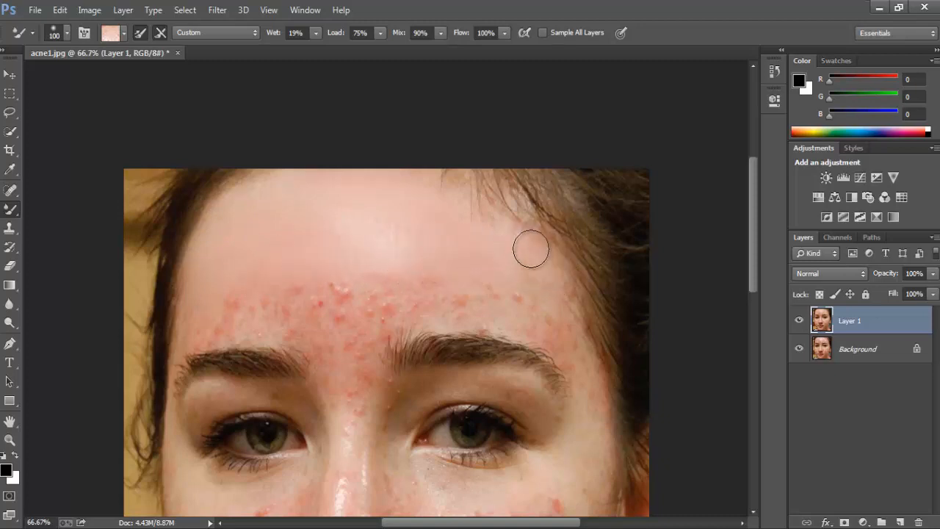
mouse_move(497, 343)
mouse_down()
mouse_move(441, 296)
mouse_move(520, 234)
mouse_move(518, 255)
mouse_move(542, 291)
mouse_move(488, 281)
mouse_move(463, 294)
mouse_move(527, 307)
mouse_move(448, 285)
mouse_move(371, 294)
mouse_move(490, 308)
mouse_move(405, 293)
mouse_move(362, 321)
mouse_move(395, 269)
mouse_move(324, 276)
mouse_move(440, 264)
mouse_move(346, 273)
mouse_up()
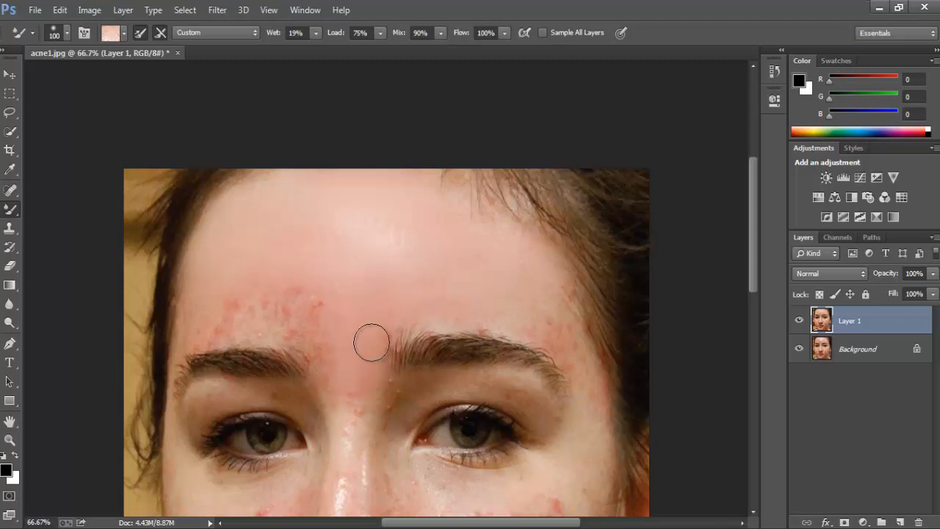
key(bracketright)
key(bracketleft)
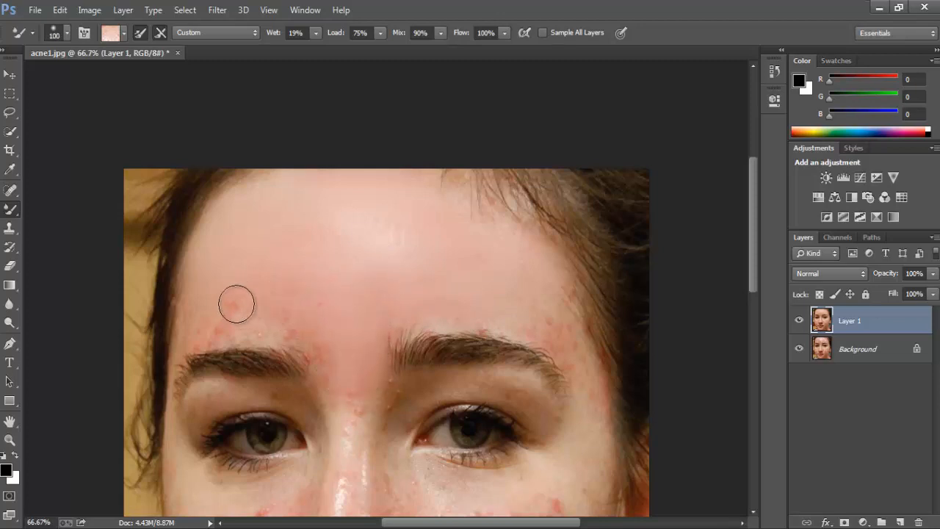
mouse_move(265, 304)
mouse_down()
mouse_move(184, 319)
mouse_move(264, 320)
mouse_move(318, 349)
mouse_move(323, 375)
mouse_move(374, 362)
mouse_move(394, 316)
mouse_up()
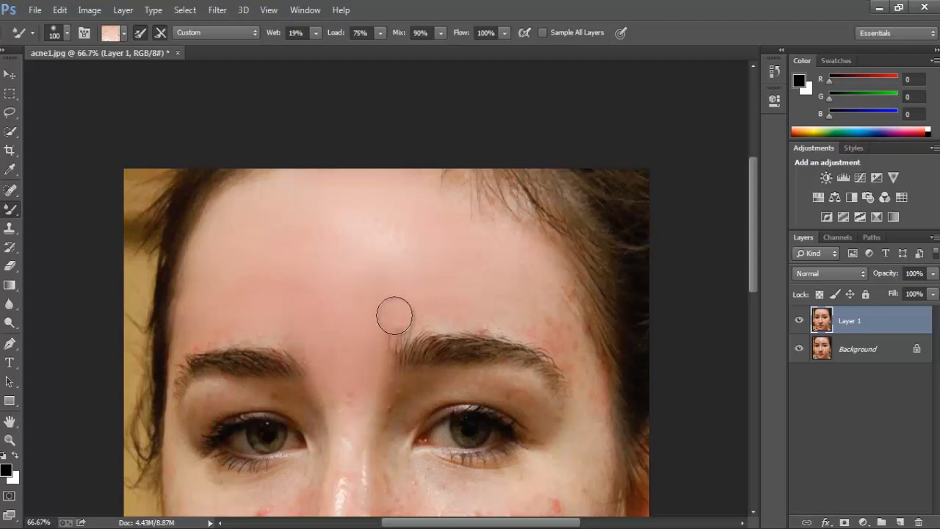
Smooth the skin on both upper eyelids, beside the nose bridge and above the eyebrow on the image's left.
drag(382, 397, 414, 381)
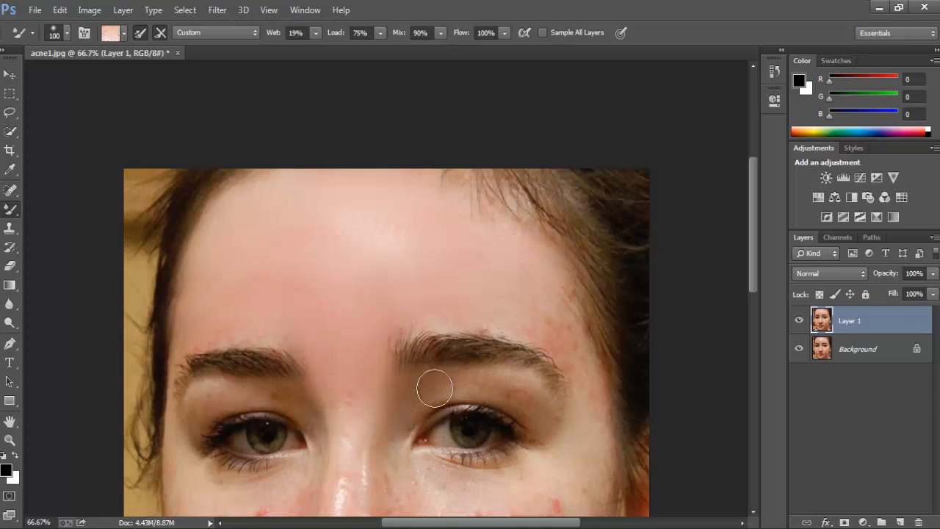
mouse_move(529, 397)
mouse_down()
mouse_move(481, 388)
mouse_move(530, 407)
mouse_move(548, 436)
mouse_up()
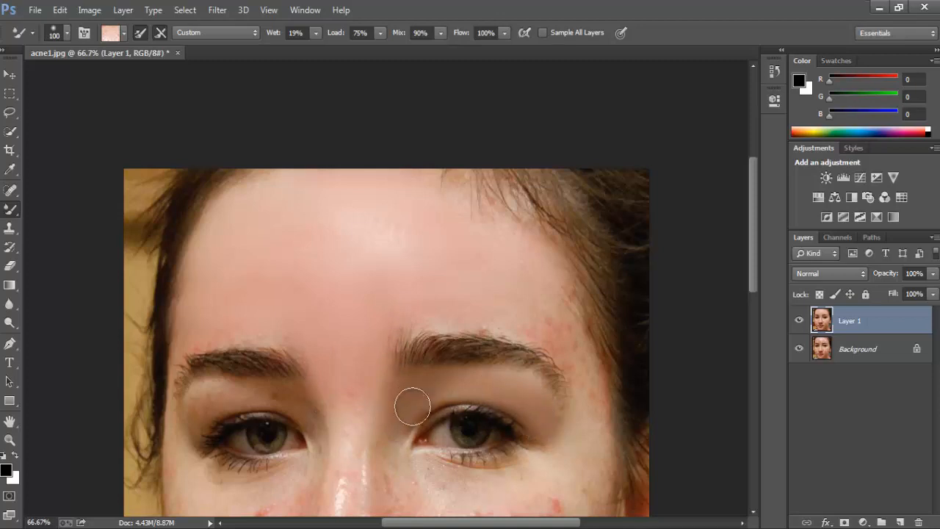
mouse_move(334, 434)
mouse_down()
mouse_move(280, 400)
mouse_move(183, 420)
mouse_move(192, 383)
mouse_move(233, 335)
mouse_up()
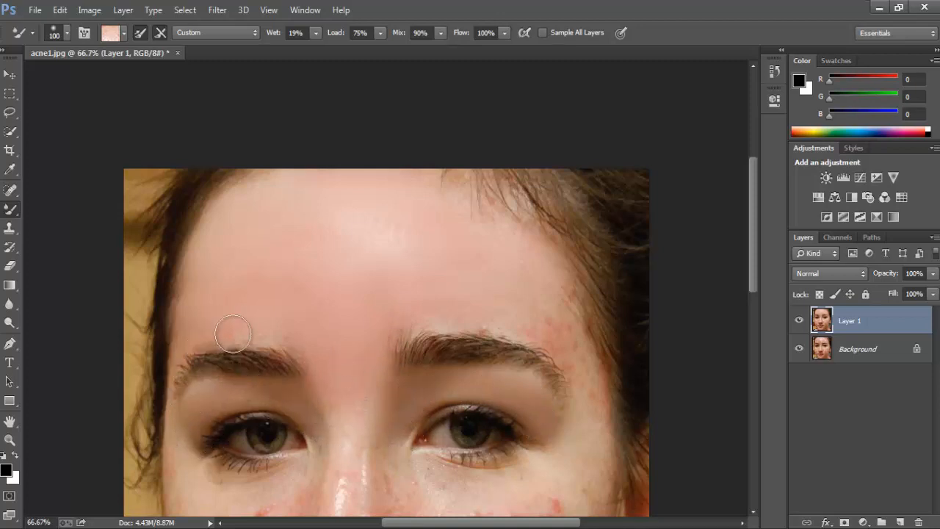
Blend the skin of the temple and under the eye on the image's right side.
scroll(389, 325, down, 3)
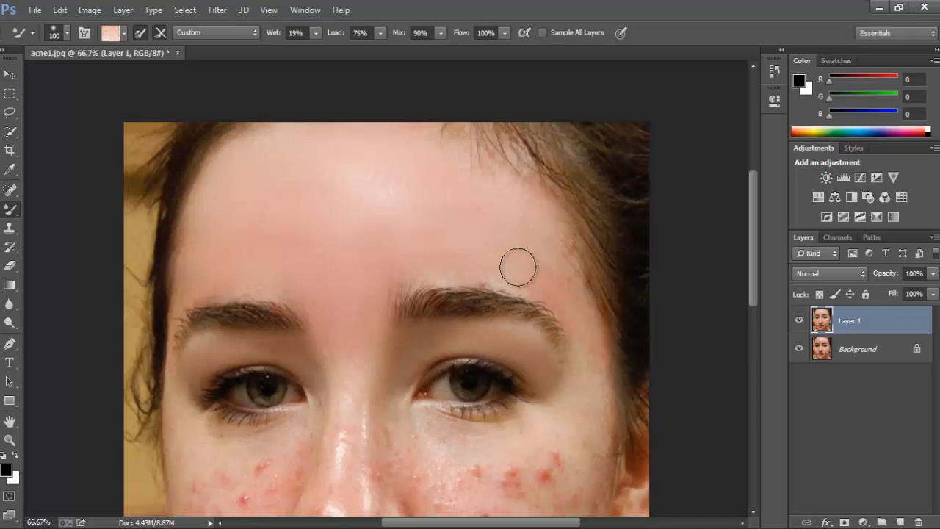
scroll(581, 329, down, 2)
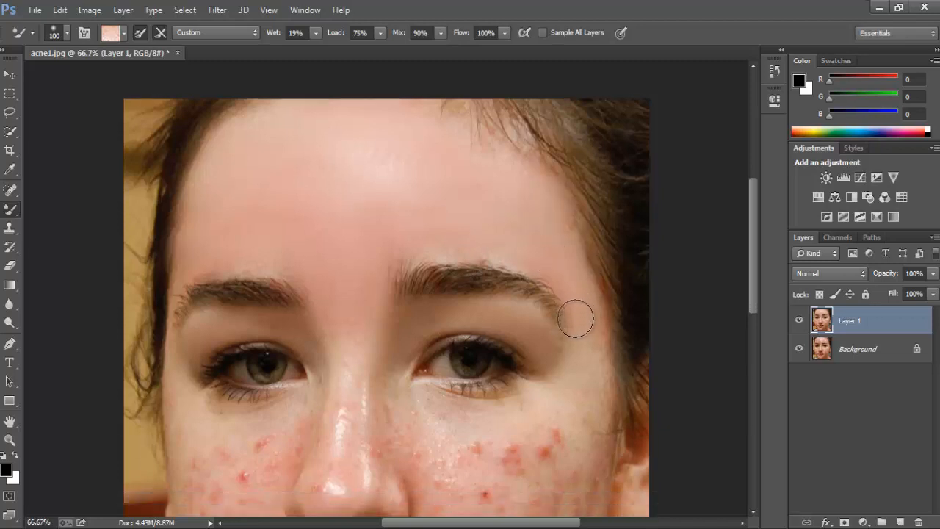
scroll(591, 301, down, 6)
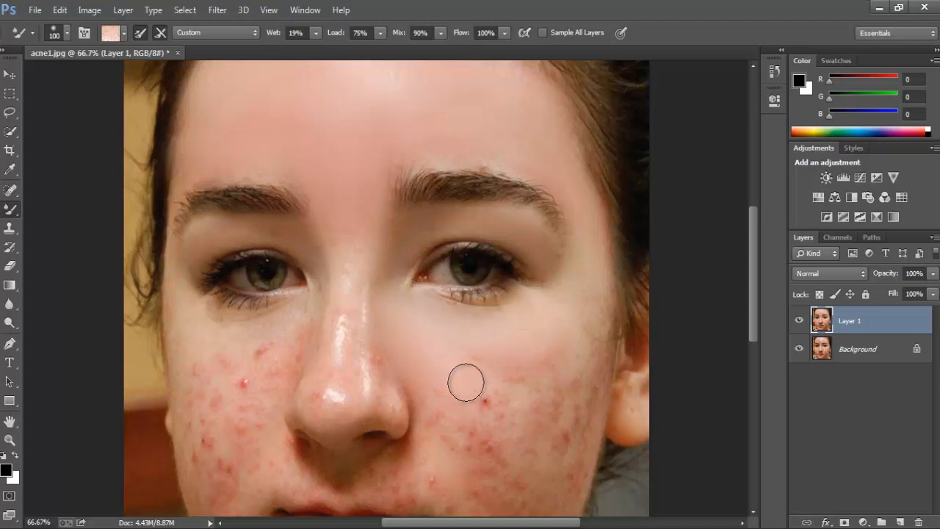
Enlarge the brush to 125 and blend away the blemishes on the cheek on the image's right side.
key(bracketright)
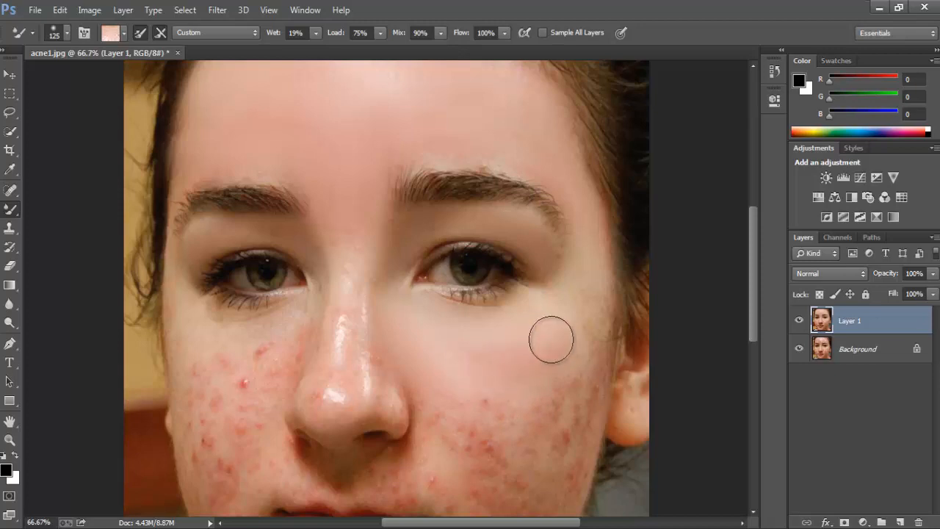
scroll(552, 336, down, 5)
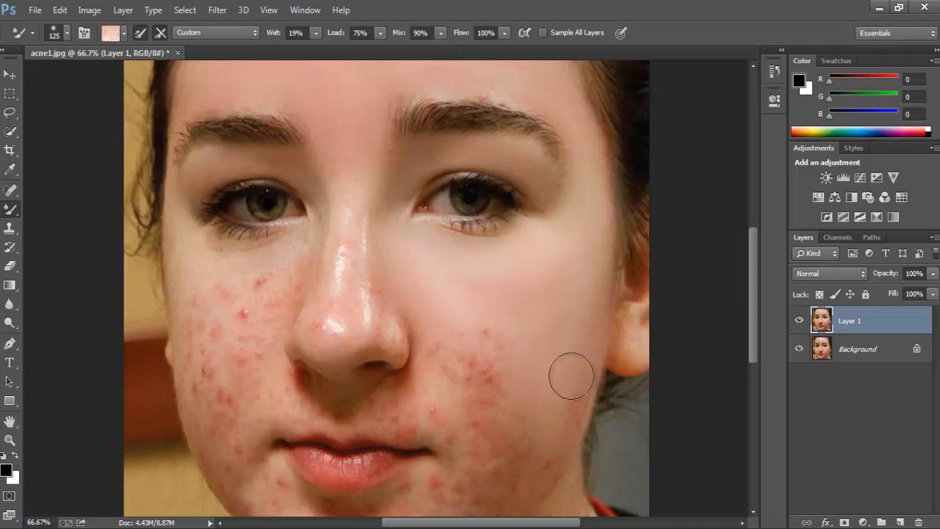
scroll(572, 367, down, 4)
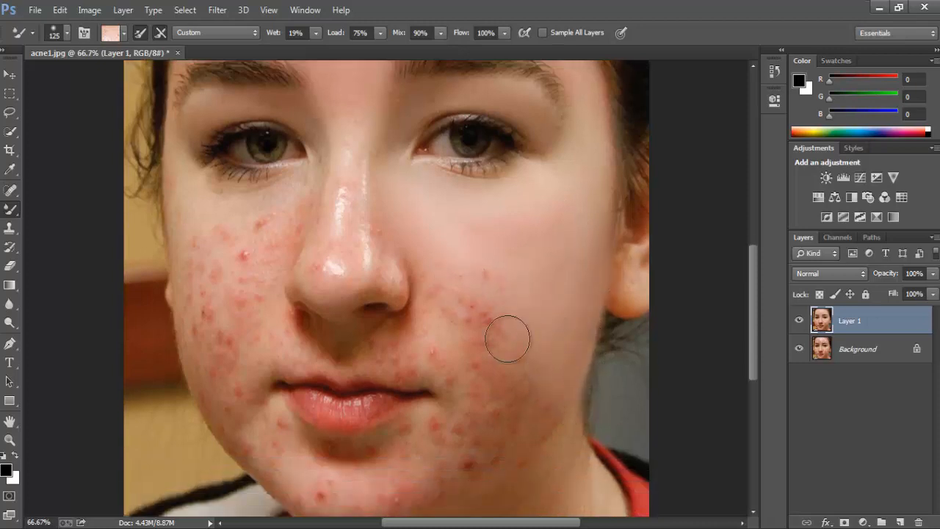
mouse_move(430, 227)
mouse_down()
mouse_move(449, 300)
mouse_move(415, 276)
mouse_move(477, 353)
mouse_move(484, 251)
mouse_move(491, 386)
mouse_up()
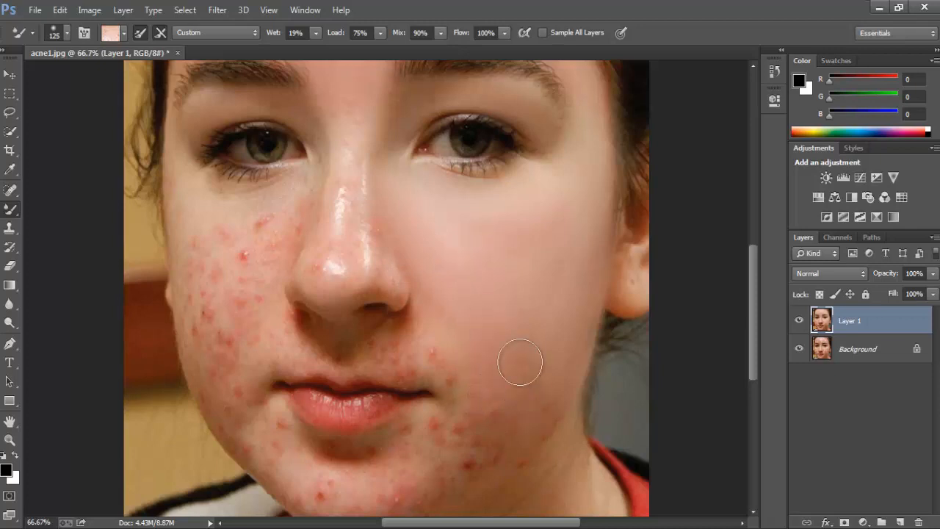
Smooth the blemishes on the lower cheek, jawline and chin on the image's right side.
scroll(520, 345, down, 2)
mouse_move(535, 365)
mouse_down()
mouse_move(479, 387)
mouse_move(458, 315)
mouse_up()
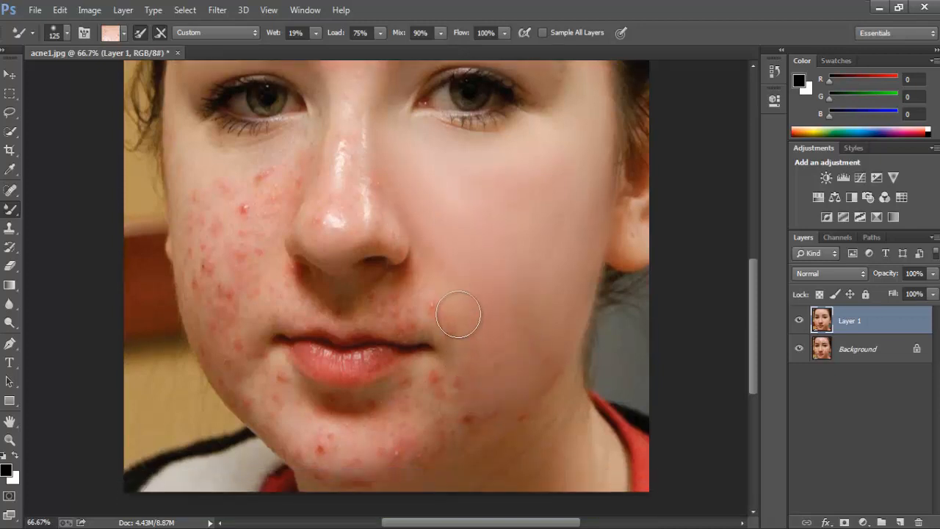
scroll(502, 336, down, 2)
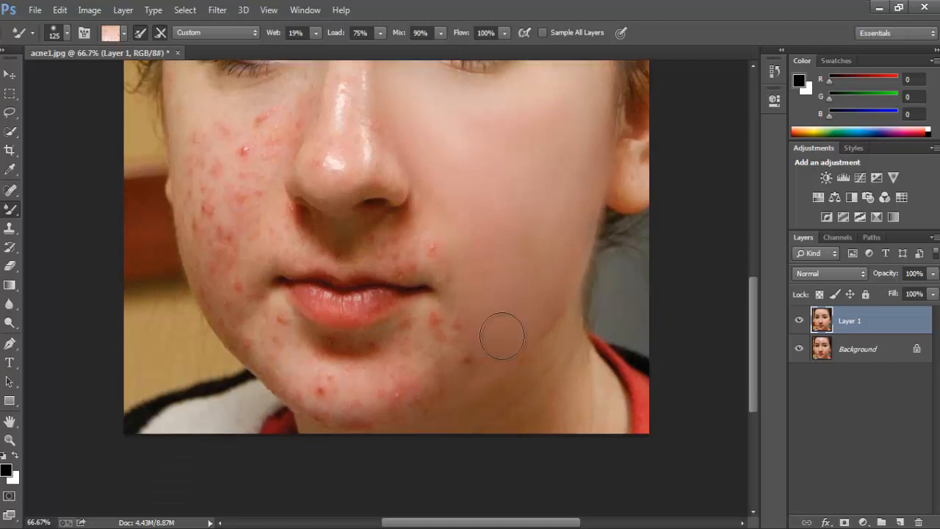
drag(446, 318, 456, 390)
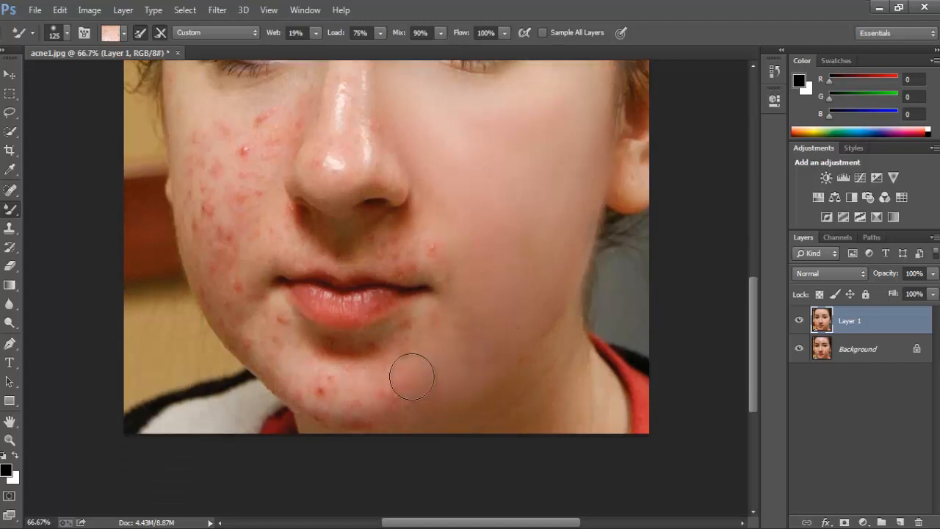
Blend away the blemishes beside the mouth corner and along the upper lip area below the nose.
scroll(447, 288, up, 1)
mouse_move(447, 287)
mouse_down()
mouse_move(456, 350)
mouse_move(452, 285)
mouse_move(386, 268)
mouse_move(461, 270)
mouse_move(428, 254)
mouse_move(313, 265)
mouse_up()
mouse_move(448, 294)
mouse_down()
mouse_move(416, 271)
mouse_move(316, 256)
mouse_up()
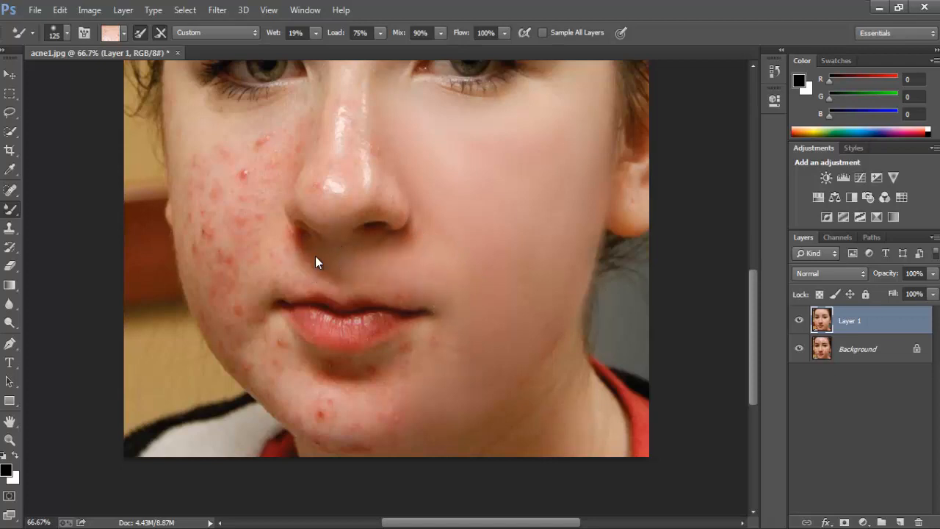
Smooth the skin along the nose bridge, the nose tip and the side of the nose.
scroll(316, 256, up, 3)
mouse_move(362, 154)
mouse_down()
mouse_move(363, 232)
mouse_move(366, 150)
mouse_move(381, 199)
mouse_up()
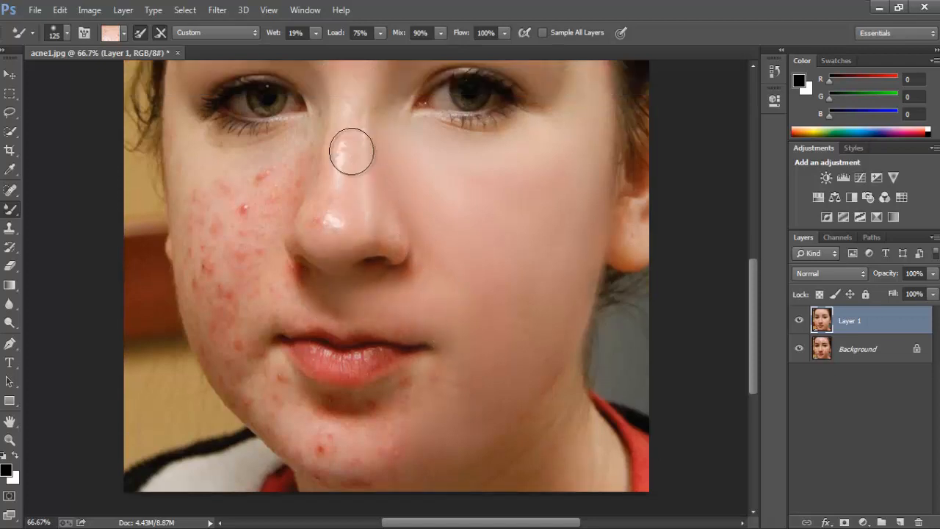
drag(337, 110, 330, 220)
scroll(345, 187, up, 5)
drag(335, 167, 300, 297)
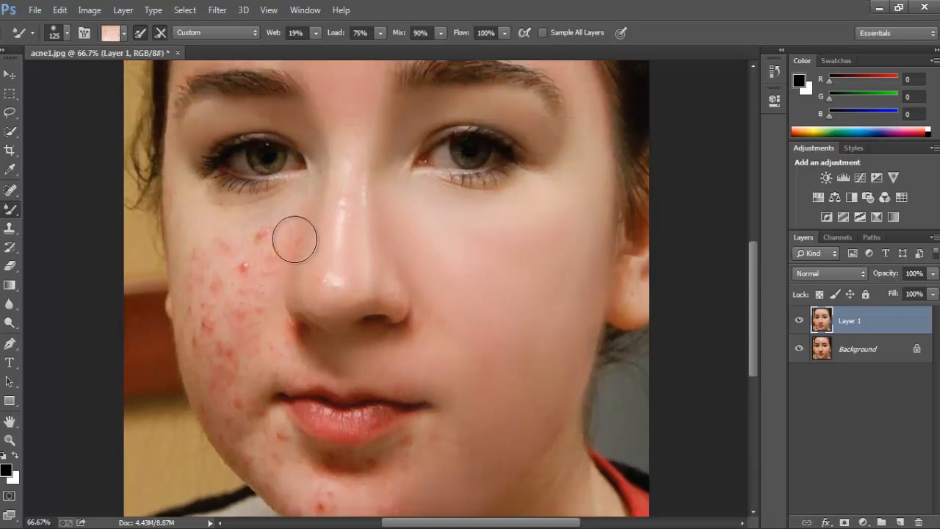
Blend away the acne on the cheek on the image's left side and smooth the skin above the upper lip.
mouse_move(292, 199)
mouse_down()
mouse_move(255, 256)
mouse_move(262, 215)
mouse_move(237, 301)
mouse_move(245, 257)
mouse_move(250, 279)
mouse_move(192, 189)
mouse_move(191, 279)
mouse_move(177, 236)
mouse_move(206, 391)
mouse_move(188, 290)
mouse_move(213, 366)
mouse_move(203, 274)
mouse_move(233, 356)
mouse_move(253, 294)
mouse_move(256, 359)
mouse_move(236, 299)
mouse_move(227, 339)
mouse_move(240, 284)
mouse_move(260, 327)
mouse_move(315, 345)
mouse_move(265, 314)
mouse_move(310, 345)
mouse_move(377, 338)
mouse_move(398, 323)
mouse_move(393, 342)
mouse_move(410, 312)
mouse_move(393, 341)
mouse_up()
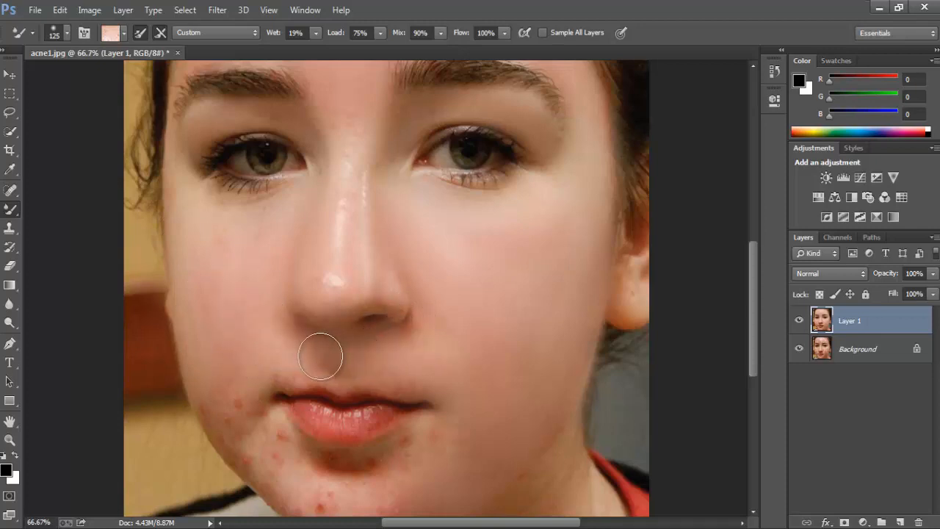
mouse_move(320, 356)
mouse_down()
mouse_move(273, 381)
mouse_move(265, 375)
mouse_move(358, 364)
mouse_move(401, 380)
mouse_up()
scroll(423, 376, down, 2)
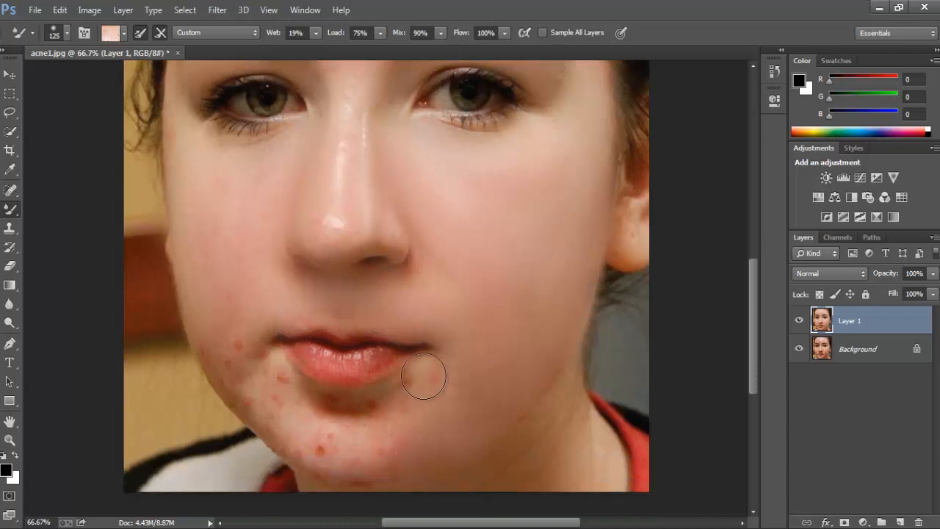
key(ctrl+z)
Blend away the blemishes on the lower cheek and jawline on the image's left side and across the chin.
drag(243, 353, 215, 321)
mouse_move(221, 381)
mouse_down()
mouse_move(217, 347)
mouse_move(274, 401)
mouse_move(248, 325)
mouse_up()
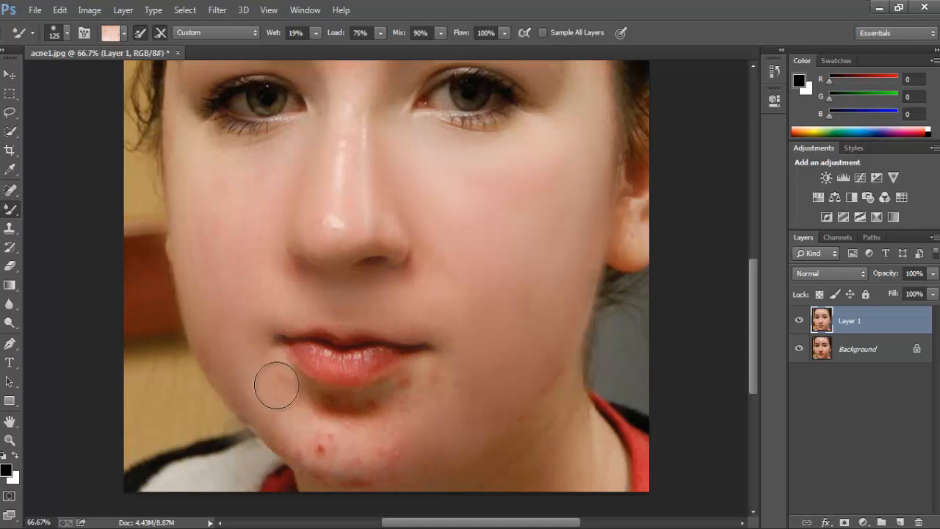
mouse_move(276, 384)
mouse_down()
mouse_move(287, 433)
mouse_move(261, 399)
mouse_move(329, 461)
mouse_move(305, 457)
mouse_move(285, 417)
mouse_move(381, 406)
mouse_move(311, 406)
mouse_move(363, 459)
mouse_up()
mouse_move(426, 374)
mouse_down()
mouse_move(396, 406)
mouse_move(416, 409)
mouse_move(454, 337)
mouse_move(443, 326)
mouse_move(400, 405)
mouse_move(353, 424)
mouse_up()
scroll(453, 346, down, 4)
scroll(441, 370, down, 4)
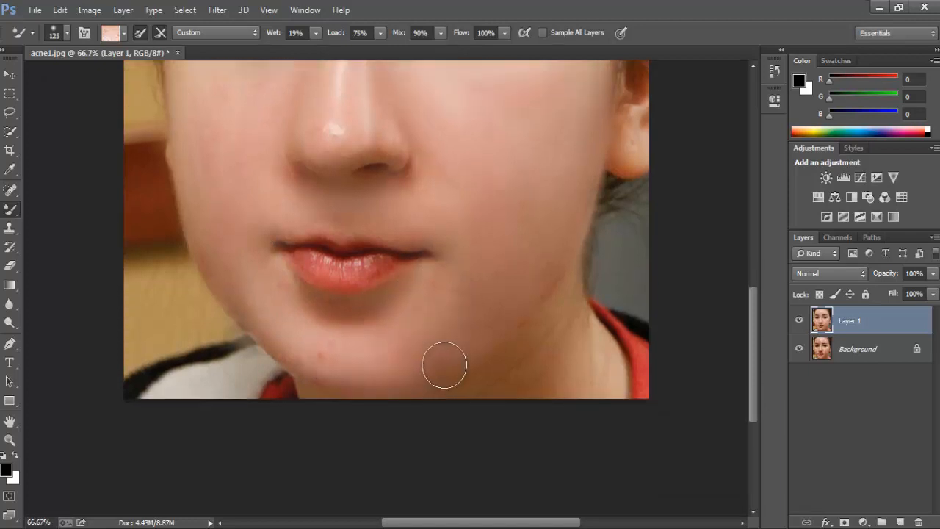
scroll(353, 324, up, 2)
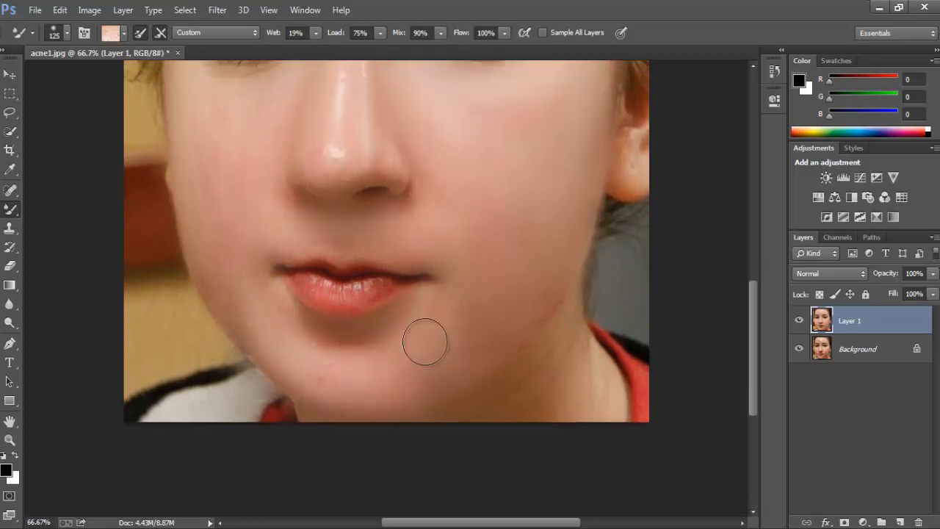
scroll(536, 315, down, 4)
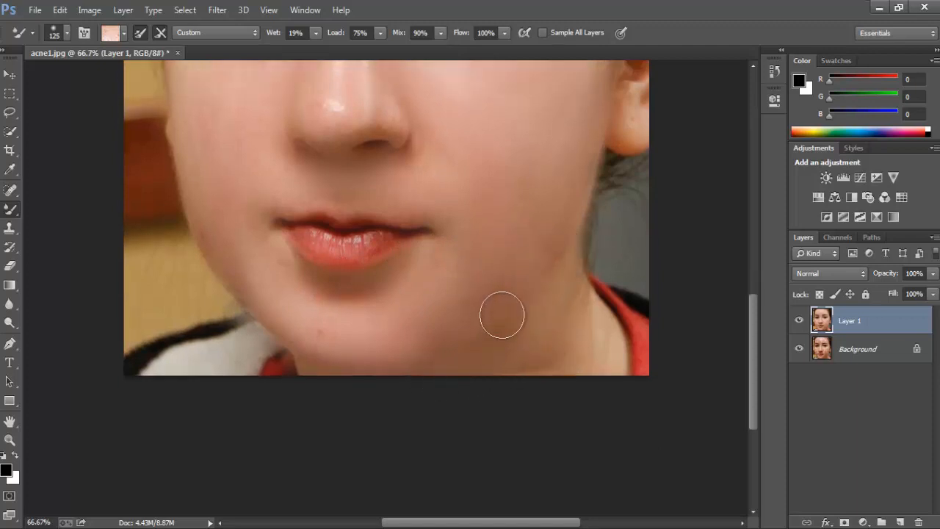
Inspect the retouched skin from chin to forehead, including the whole face at a reduced zoom level.
scroll(520, 292, up, 20)
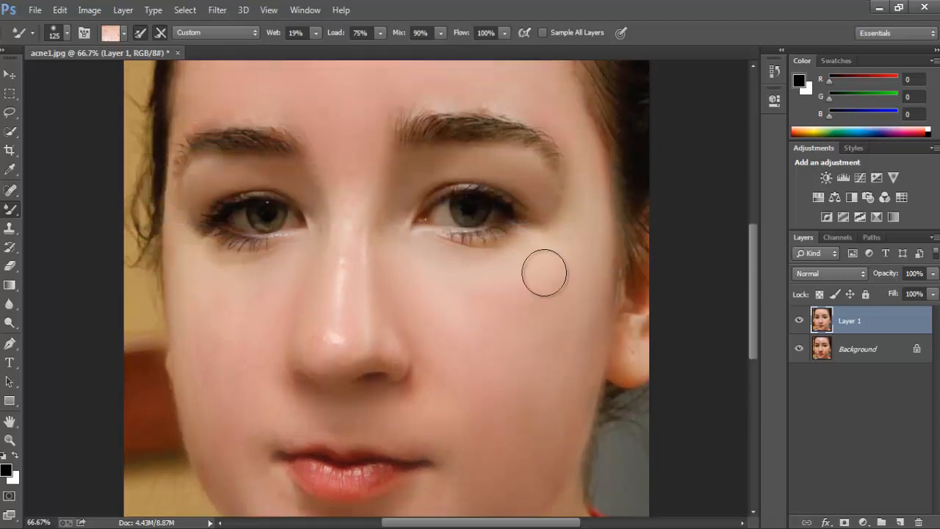
scroll(463, 175, up, 3)
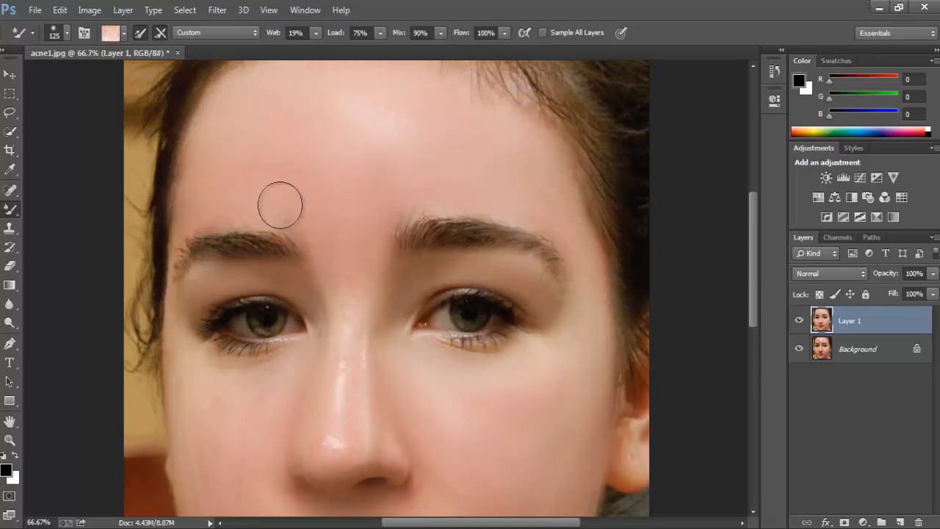
scroll(345, 221, down, 3)
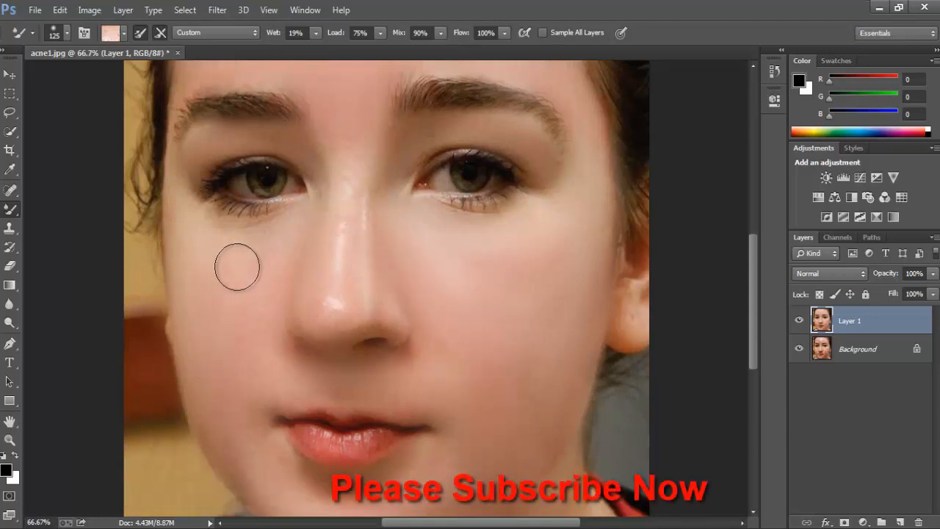
key(ctrl+minus)
key(ctrl+minus)
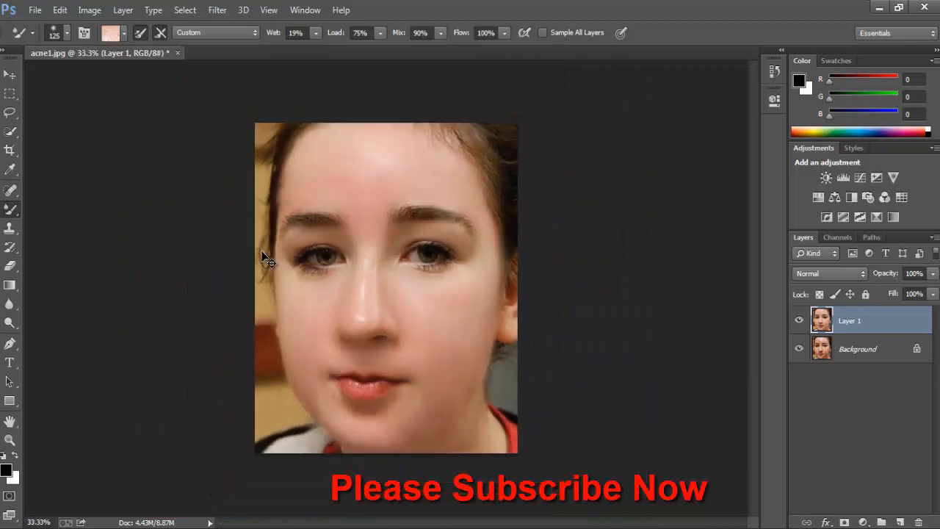
key(ctrl+minus)
key(ctrl+plus)
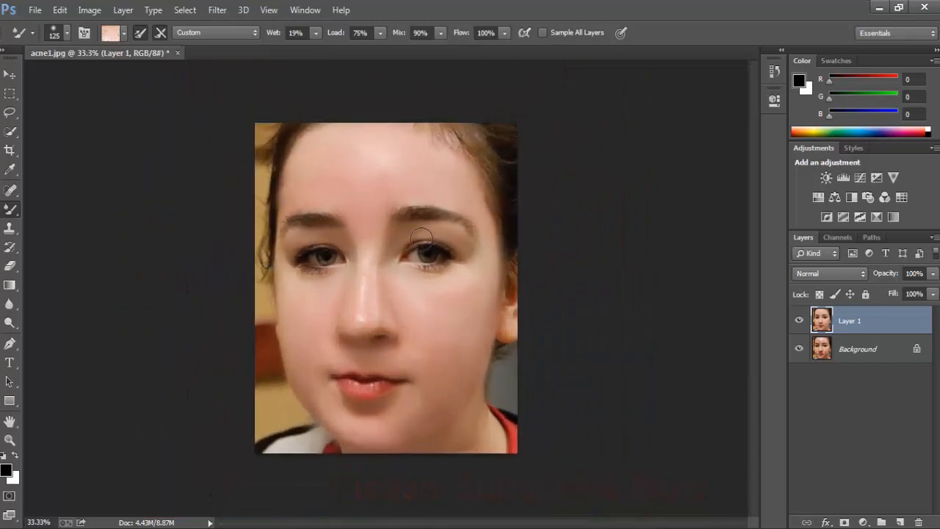
Set the opacity of Layer 1 to 97%.
click(933, 274)
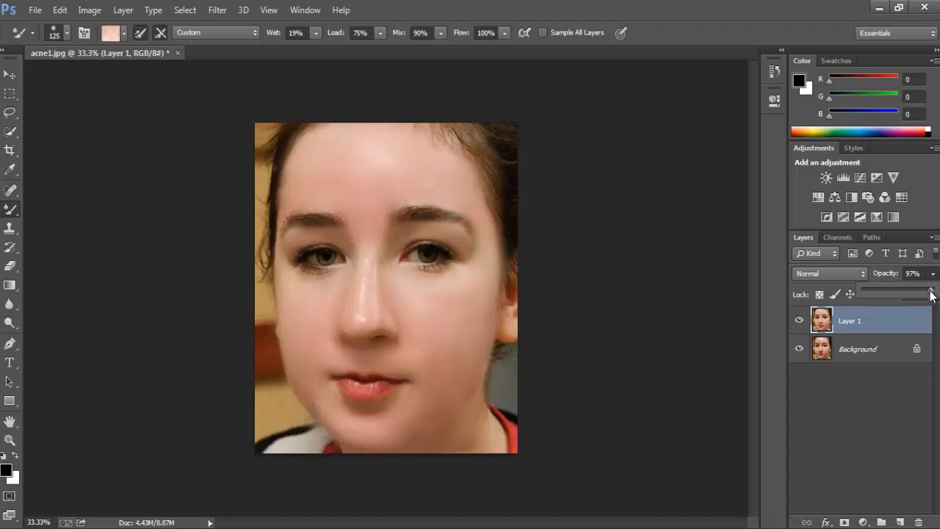
click(934, 278)
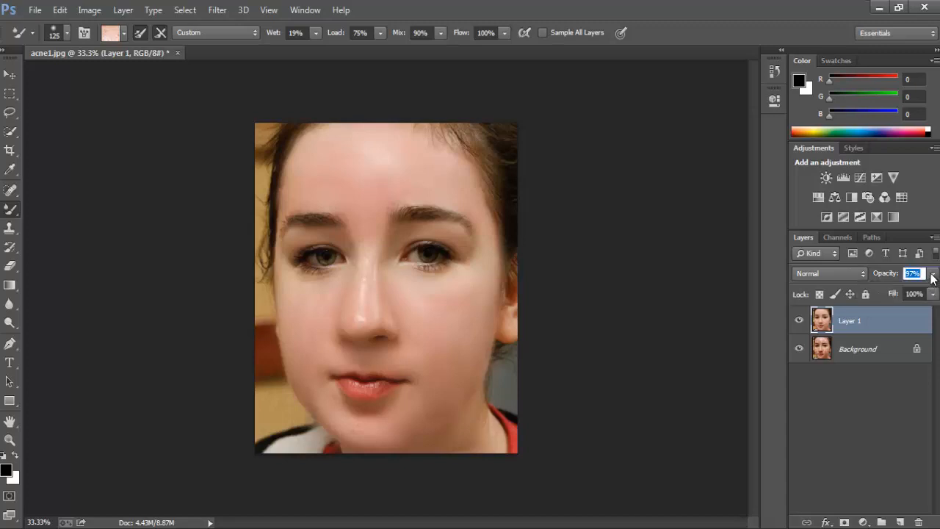
click(932, 275)
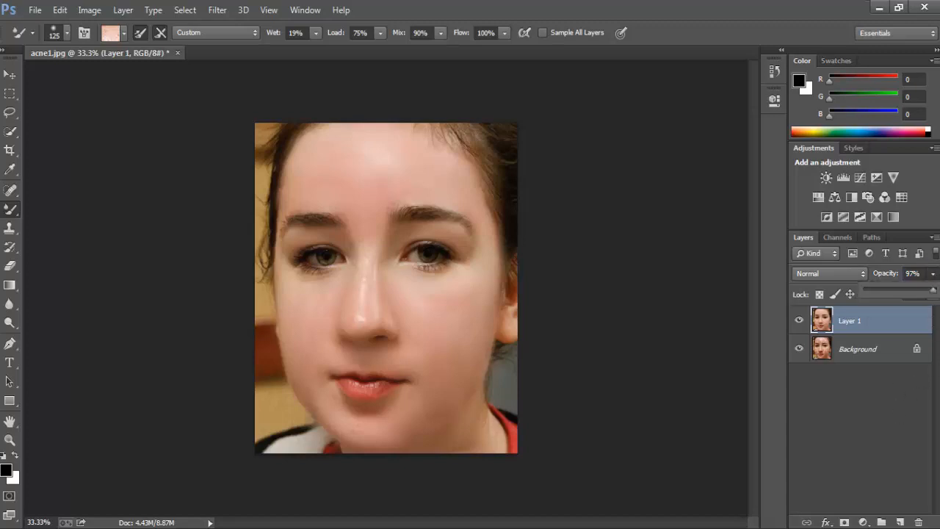
Add a Curves adjustment layer above Layer 1.
click(863, 523)
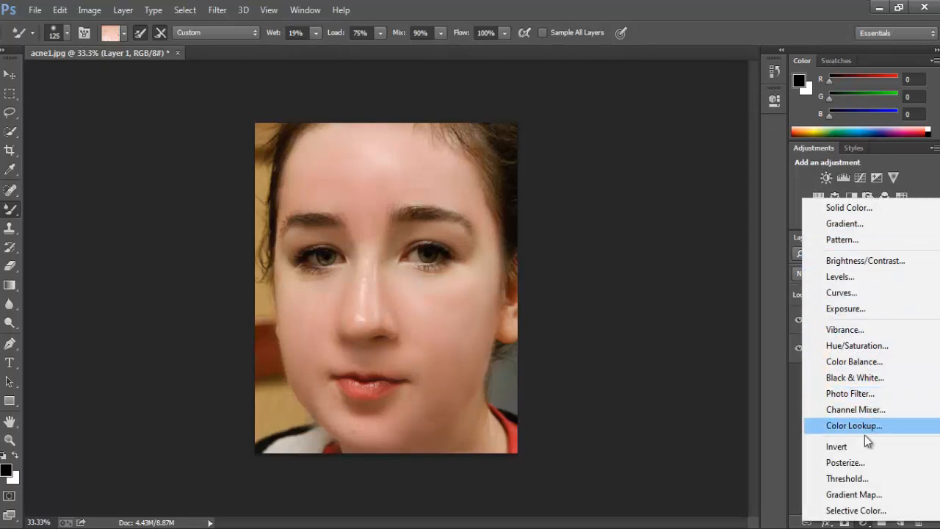
click(863, 522)
click(863, 522)
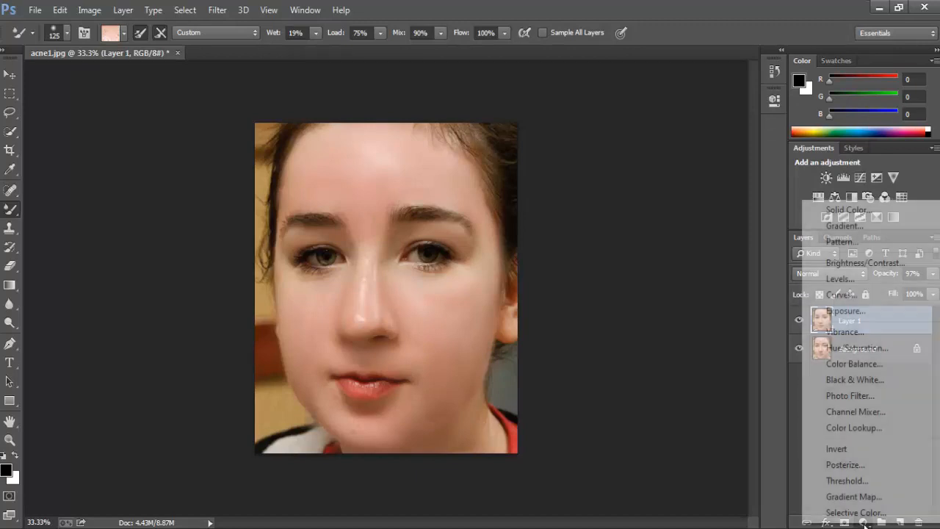
click(845, 298)
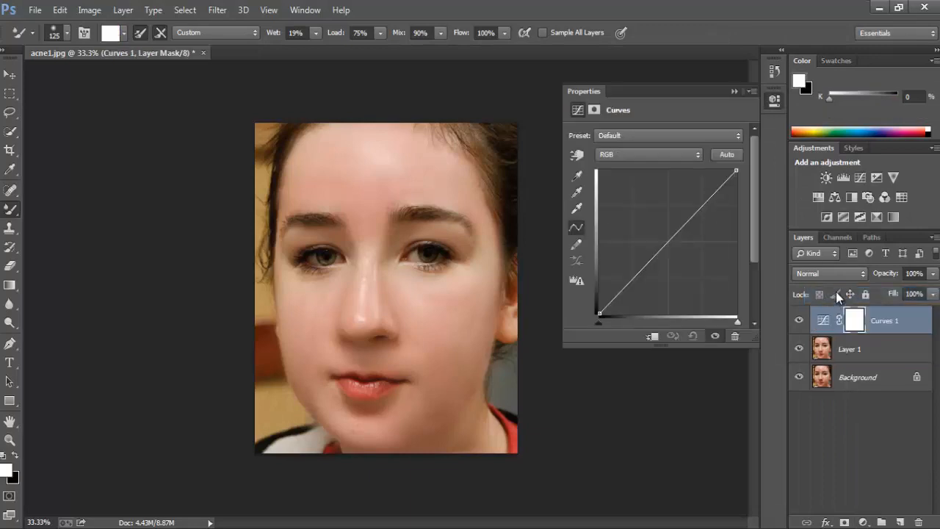
Compare the auto color correction algorithms for the Curves adjustment, choose Enhance Monochromatic Contrast and accept the options.
click(751, 91)
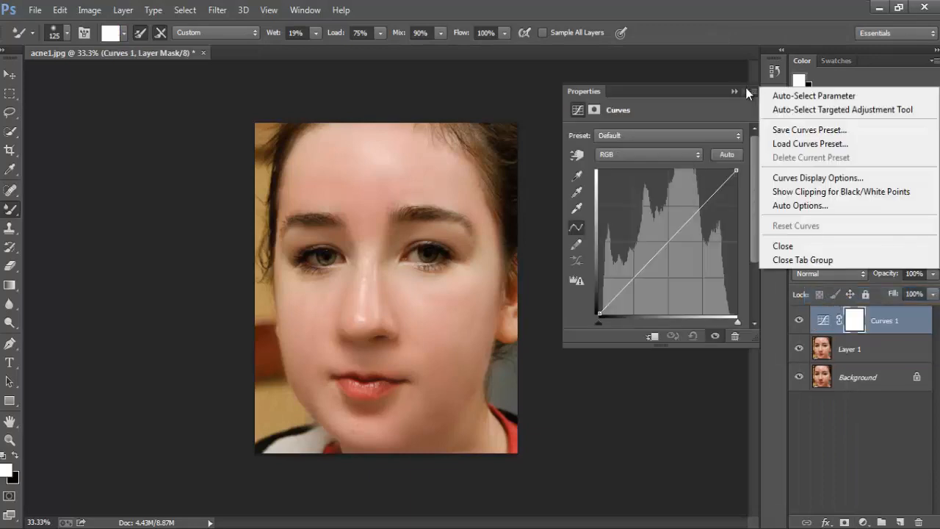
click(821, 208)
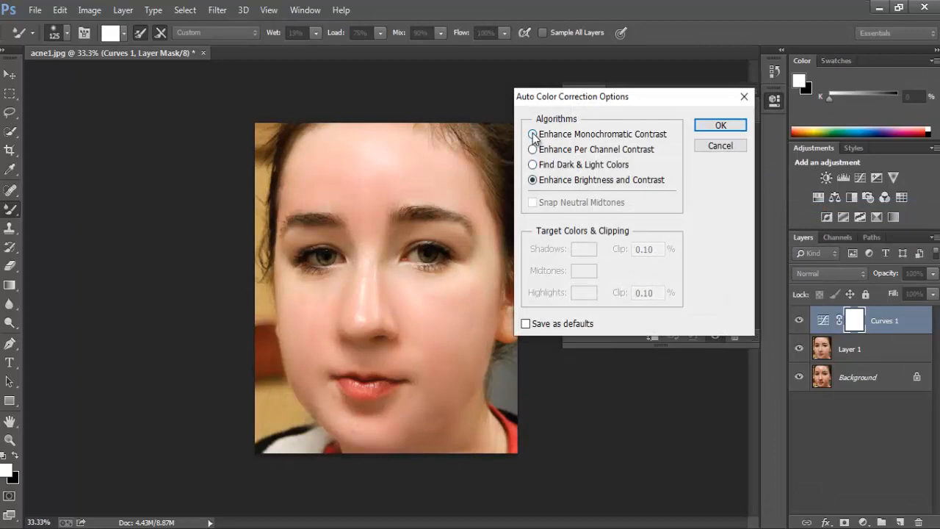
click(533, 134)
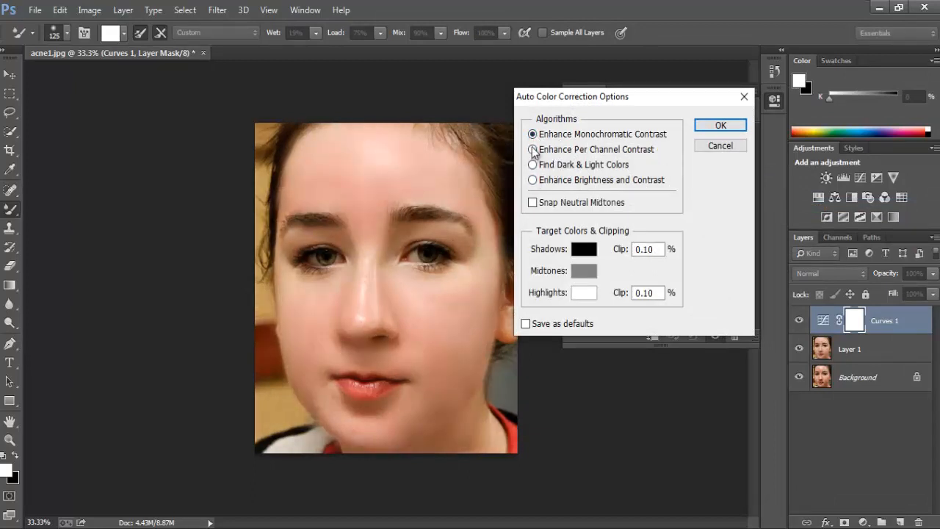
click(533, 150)
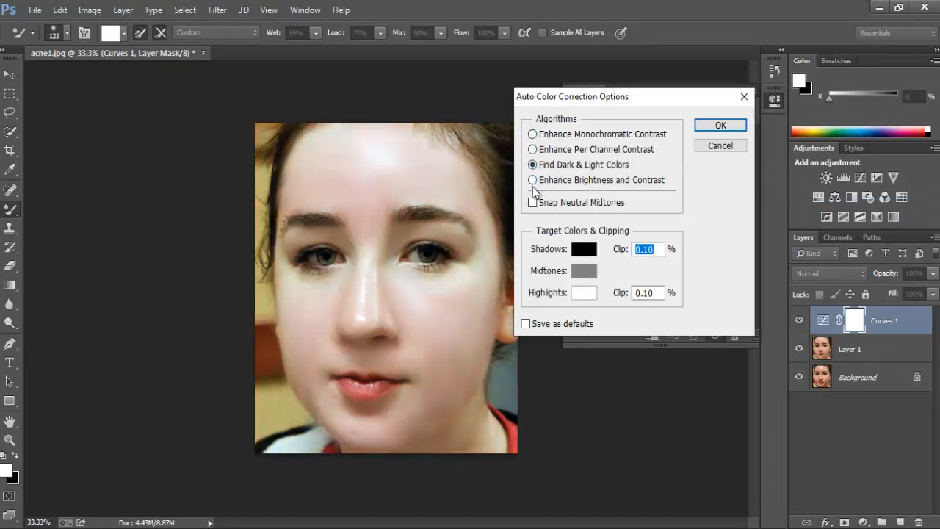
click(533, 180)
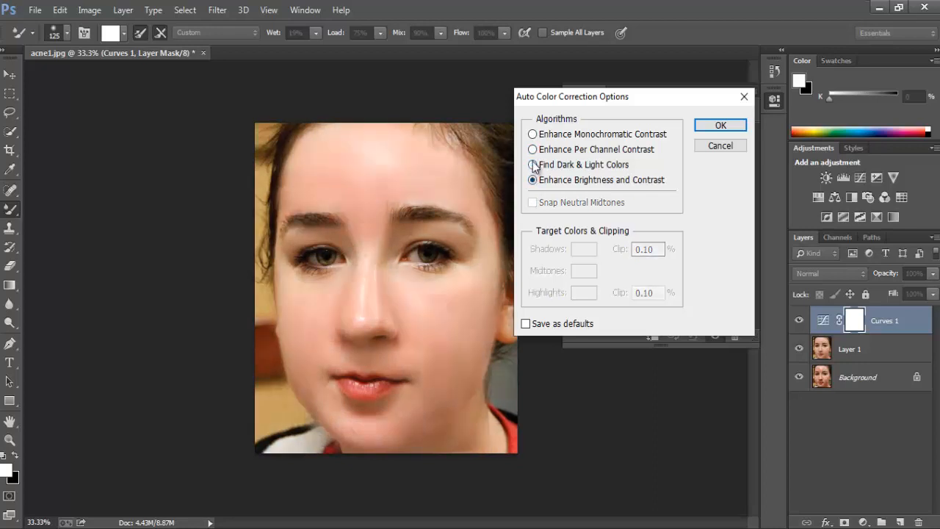
click(533, 135)
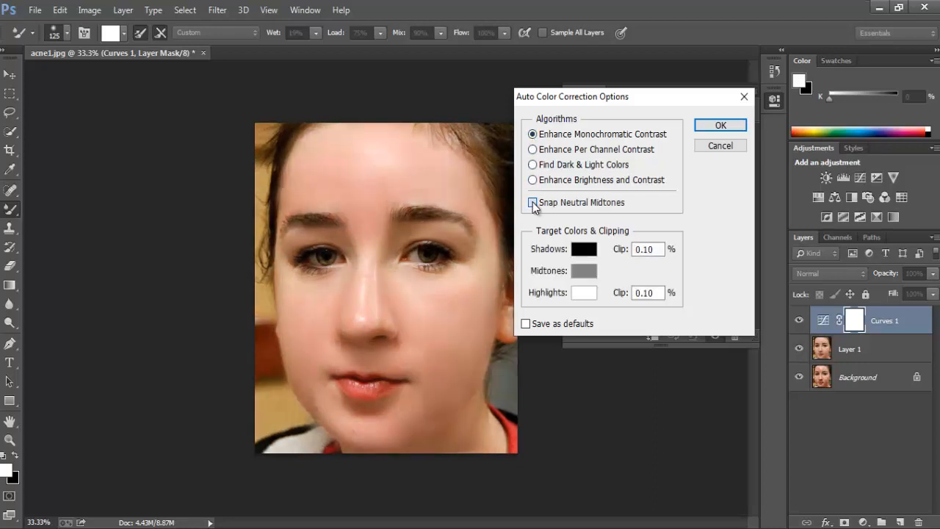
click(724, 125)
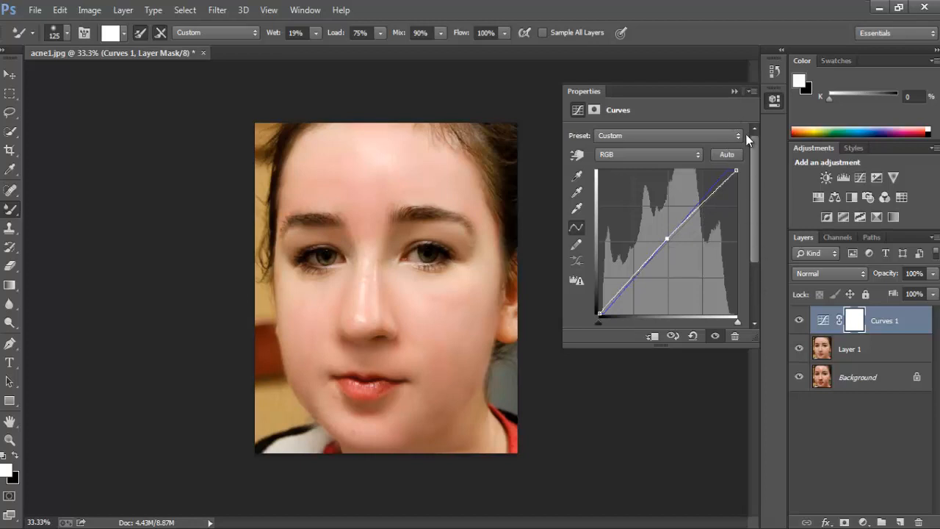
click(735, 91)
Toggle the visibility of Layer 1 to compare the retouched face with the original.
click(799, 351)
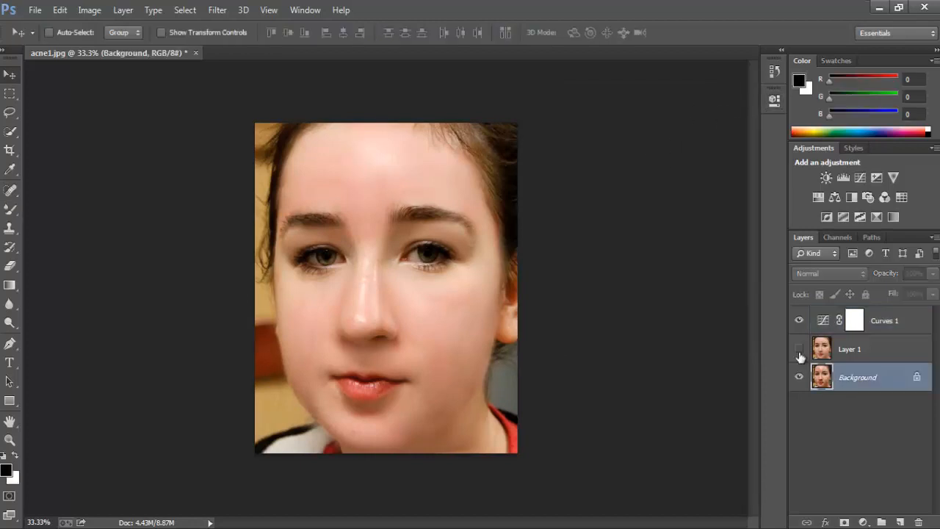
click(800, 352)
click(799, 353)
click(800, 350)
click(799, 349)
Apply Color Balance to the Background layer's highlights with Cyan/Red at +25 and Yellow/Blue at -21.
click(10, 92)
click(10, 76)
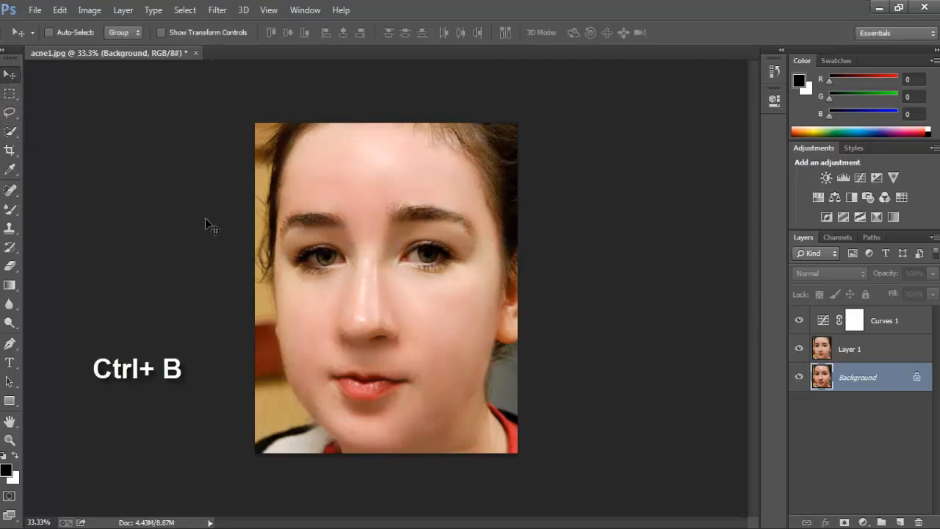
key(ctrl+b)
drag(496, 125, 626, 129)
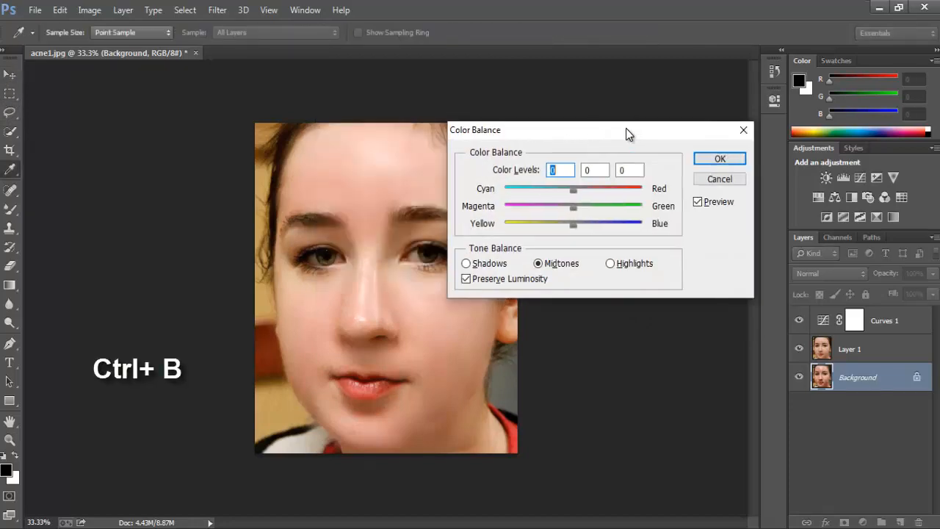
click(611, 263)
drag(572, 225, 568, 225)
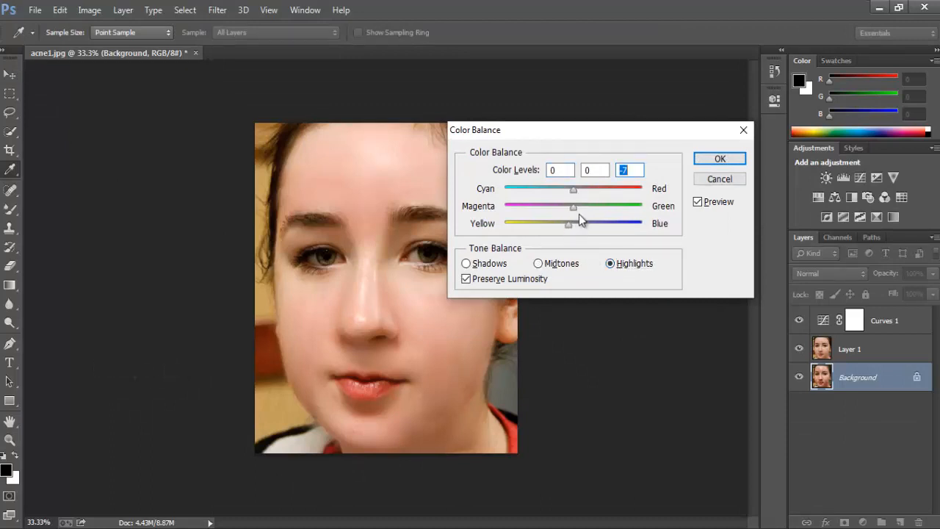
drag(588, 188, 590, 189)
drag(567, 224, 560, 229)
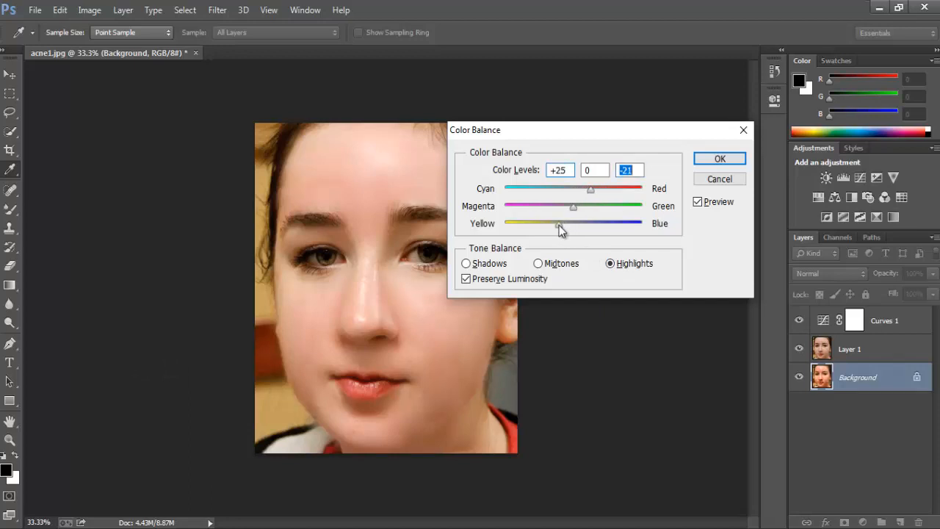
click(732, 161)
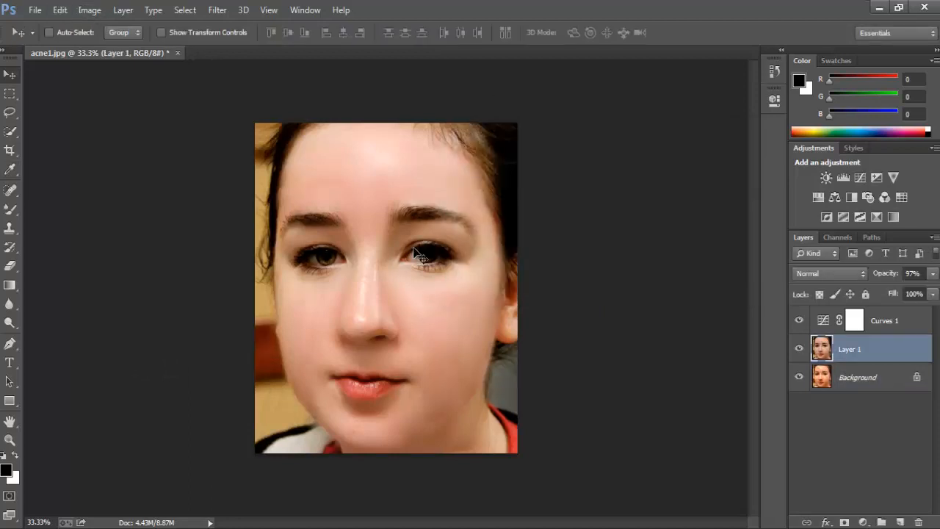
Examine the finished portrait at several zoom levels with Layer 1 selected.
key(ctrl+minus)
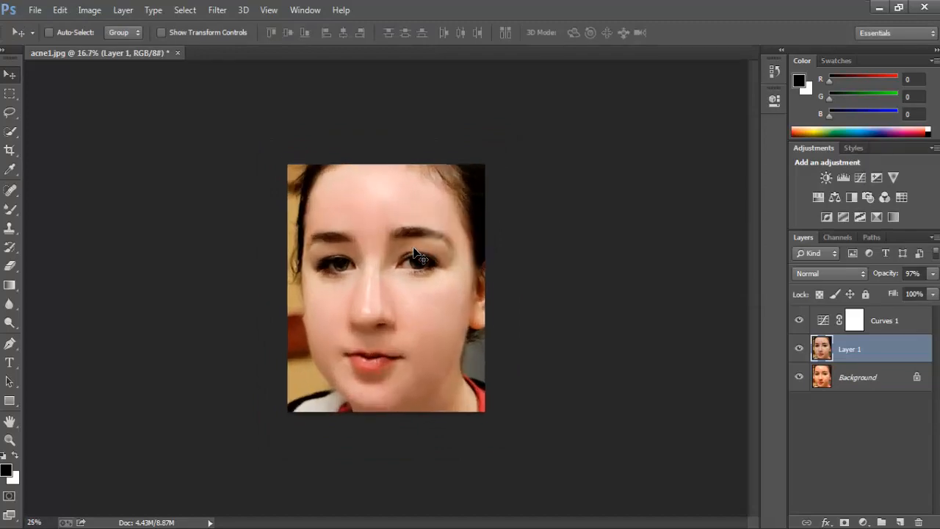
key(ctrl+plus)
key(ctrl+plus)
key(ctrl+plus)
key(ctrl+plus)
key(ctrl+minus)
key(ctrl+minus)
key(ctrl+minus)
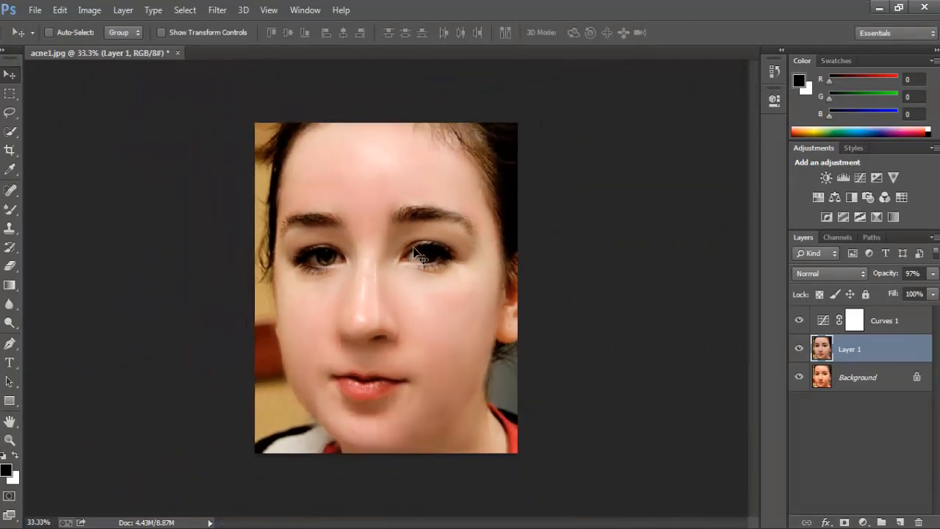